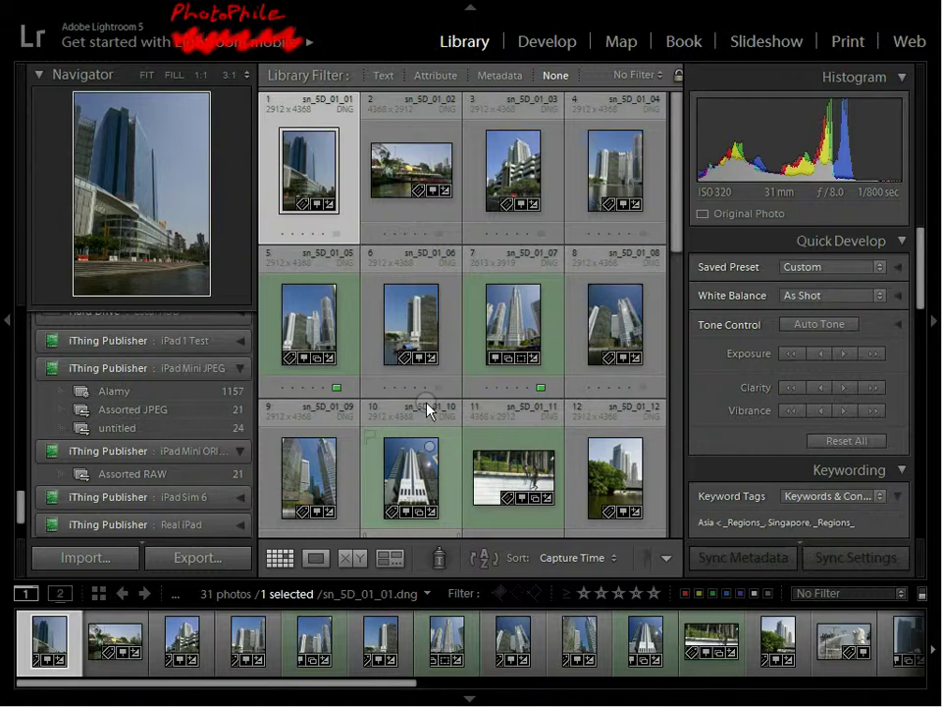
- Show the Publish Services menu of collection and collection-set options for each publisher
{"action": "scroll", "coordinate": [157, 415], "scroll_direction": "up", "scroll_amount": 3}
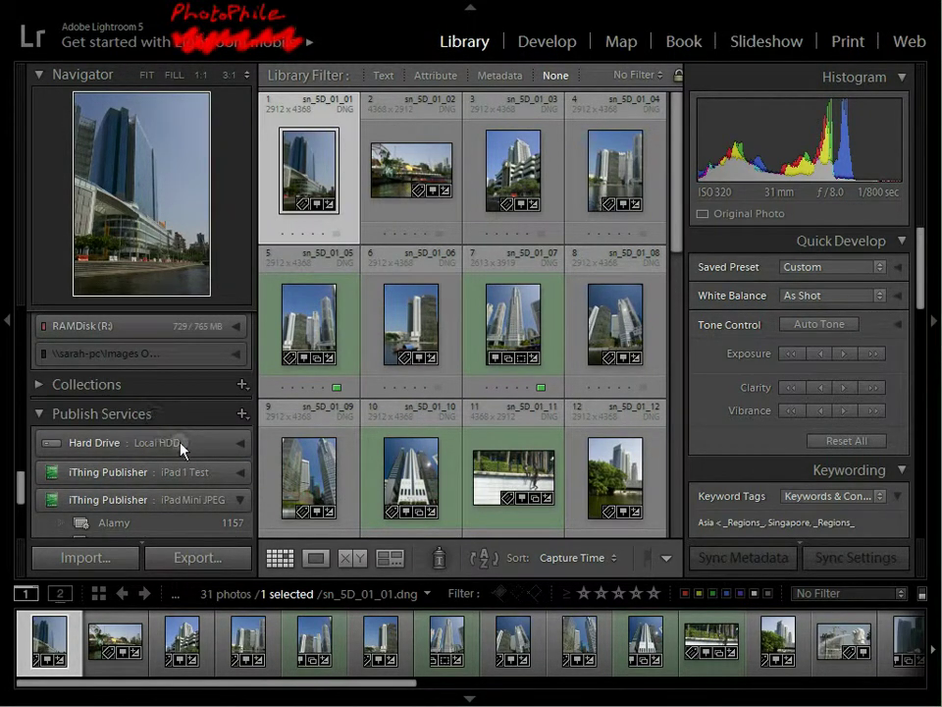
{"action": "left_click", "coordinate": [241, 413]}
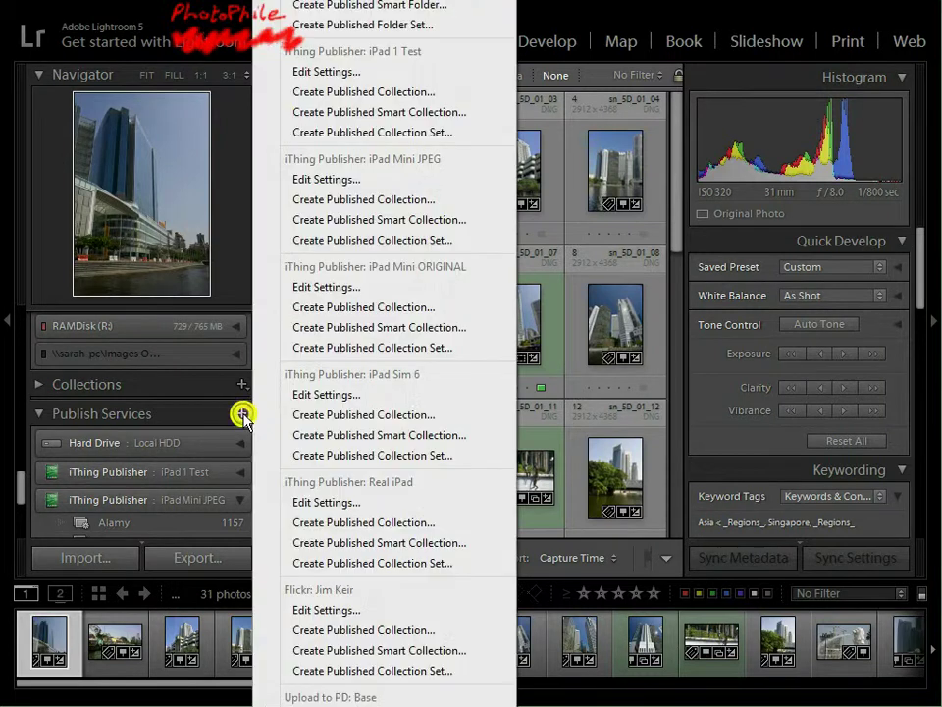
- Open the iPad Mini JPEG publisher's Alamy collection, showing 5 new and 1 modified photo
{"action": "left_click", "coordinate": [192, 528]}
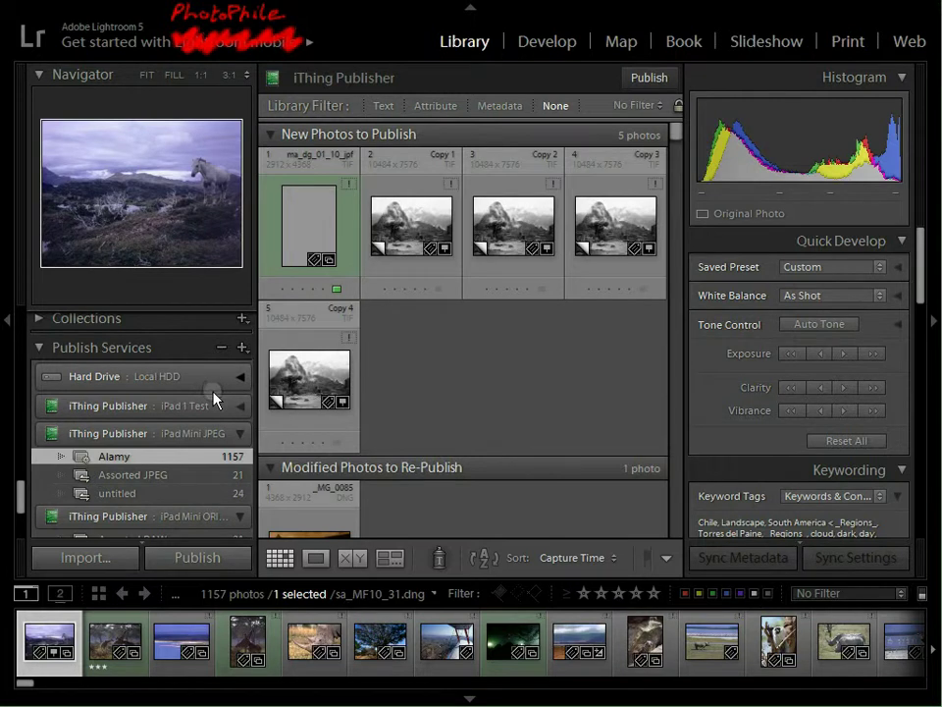
{"action": "scroll", "coordinate": [213, 387], "scroll_direction": "down", "scroll_amount": 2}
{"action": "scroll", "coordinate": [210, 393], "scroll_direction": "down", "scroll_amount": 2}
{"action": "scroll", "coordinate": [204, 412], "scroll_direction": "up", "scroll_amount": 2}
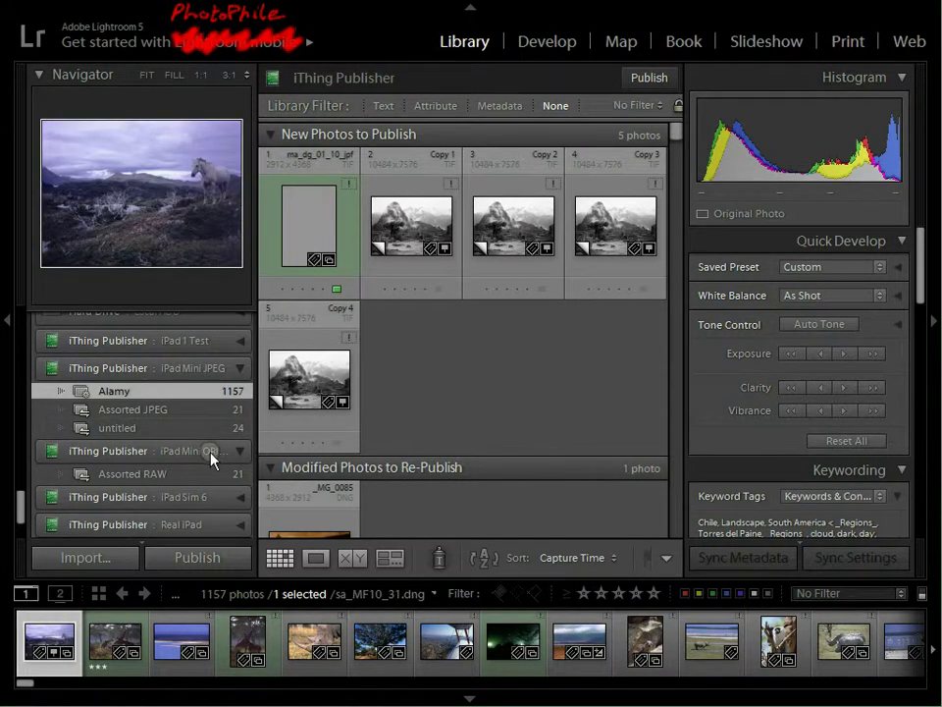
{"action": "left_click", "coordinate": [209, 452]}
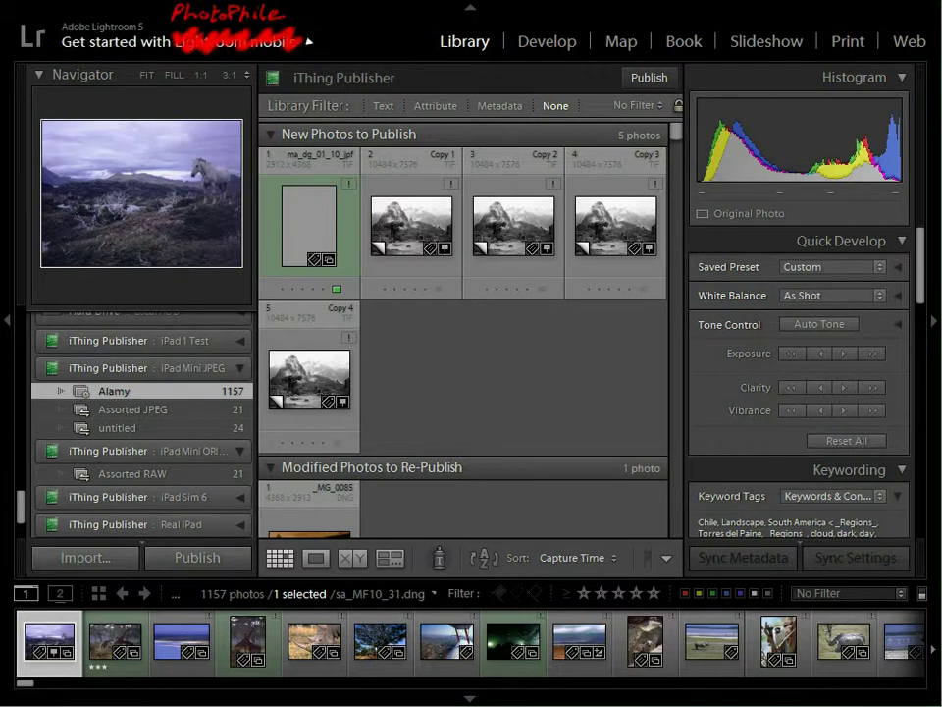
- Add the LR_2iThing.lrdevplugin folder from LR_Publish through File > Plug-in Manager
{"action": "left_click", "coordinate": [19, 3]}
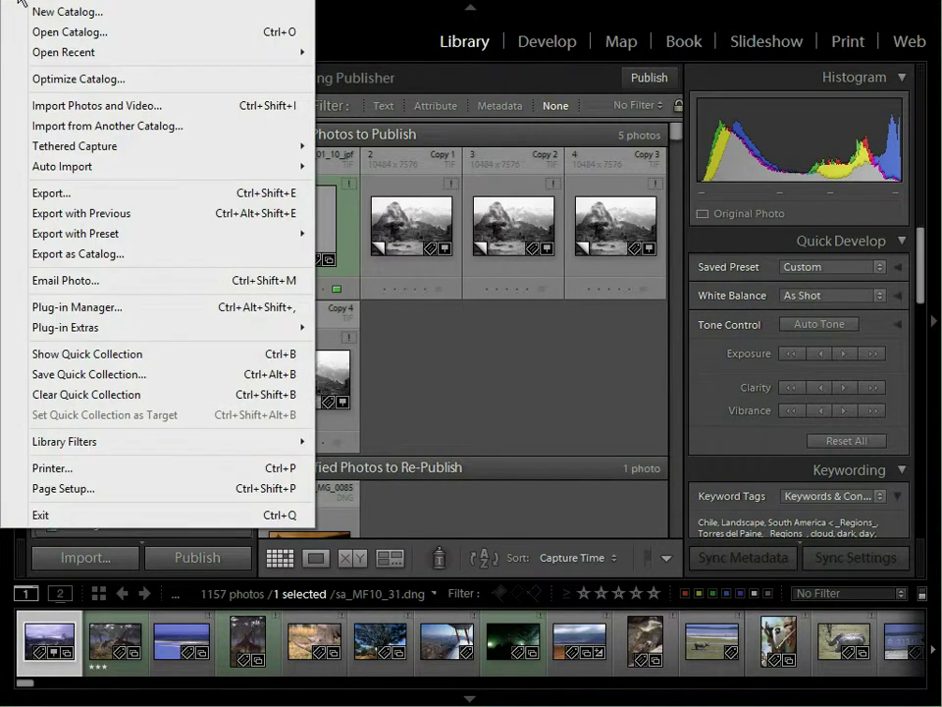
{"action": "left_click", "coordinate": [105, 306]}
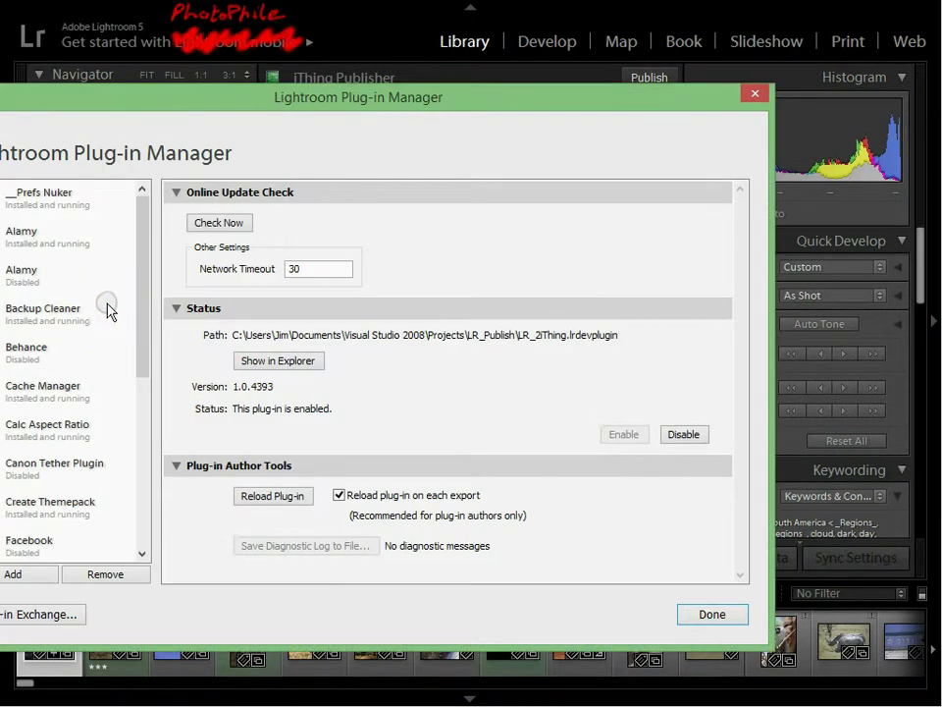
{"action": "left_click", "coordinate": [16, 576]}
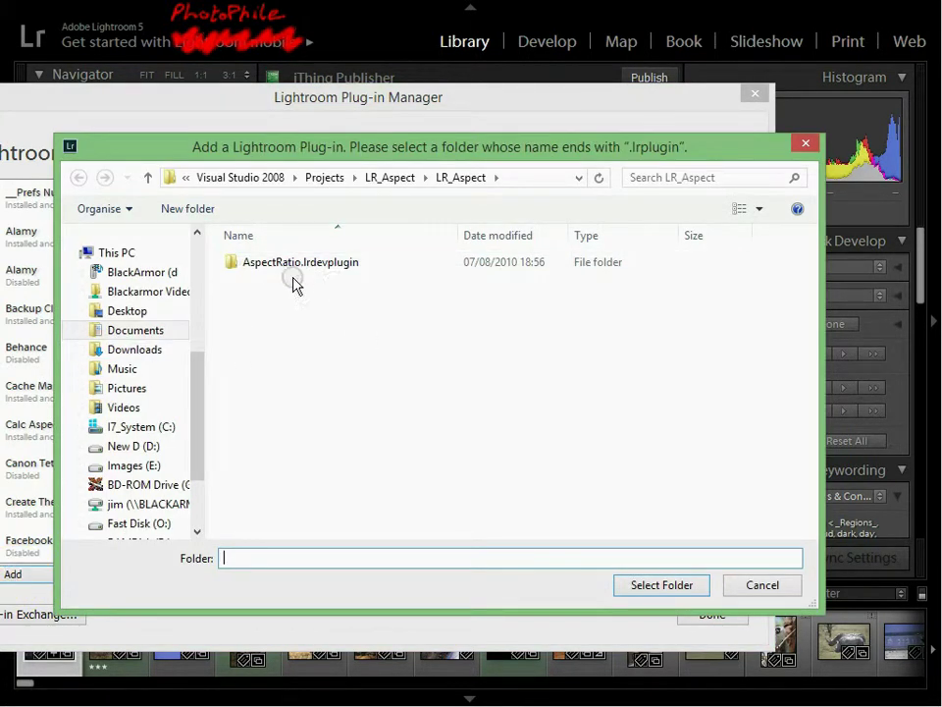
{"action": "left_click_drag", "start_coordinate": [200, 421], "coordinate": [206, 374]}
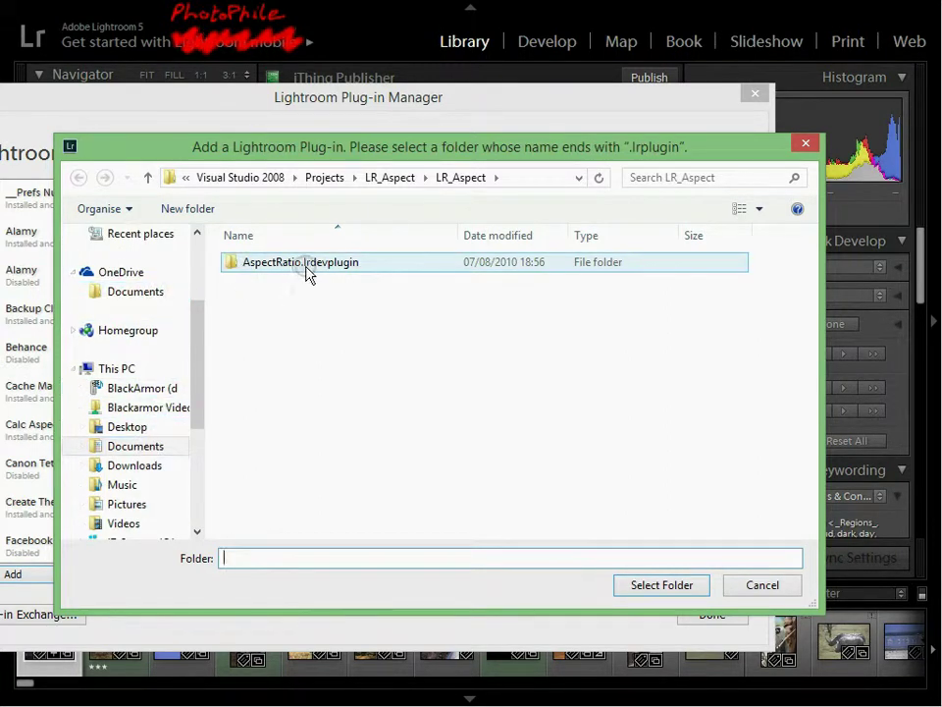
{"action": "left_click", "coordinate": [330, 177]}
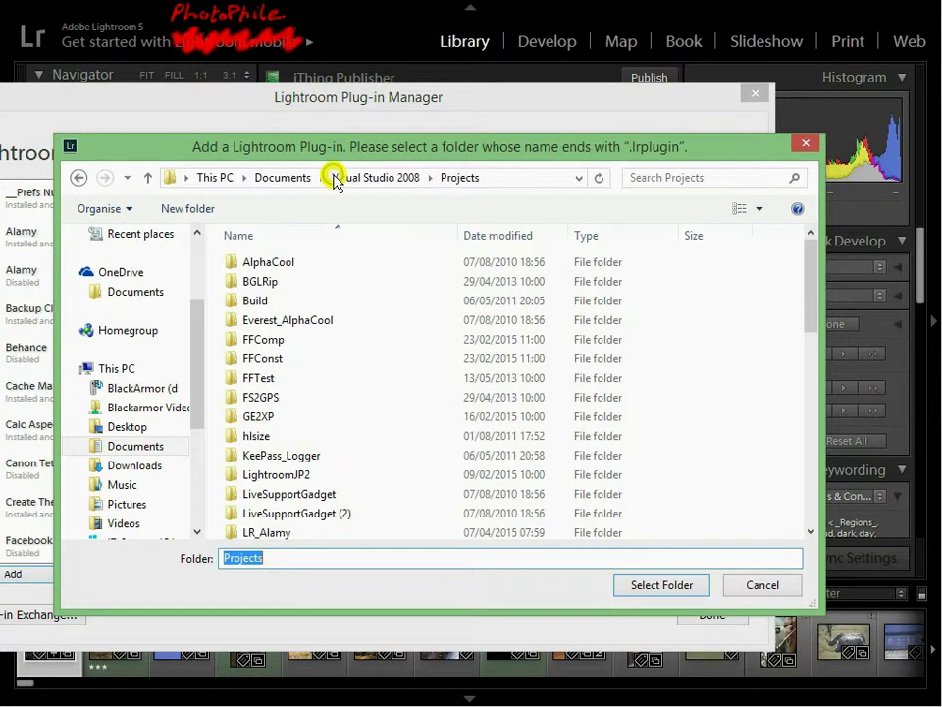
{"action": "scroll", "coordinate": [373, 453], "scroll_direction": "down", "scroll_amount": 1}
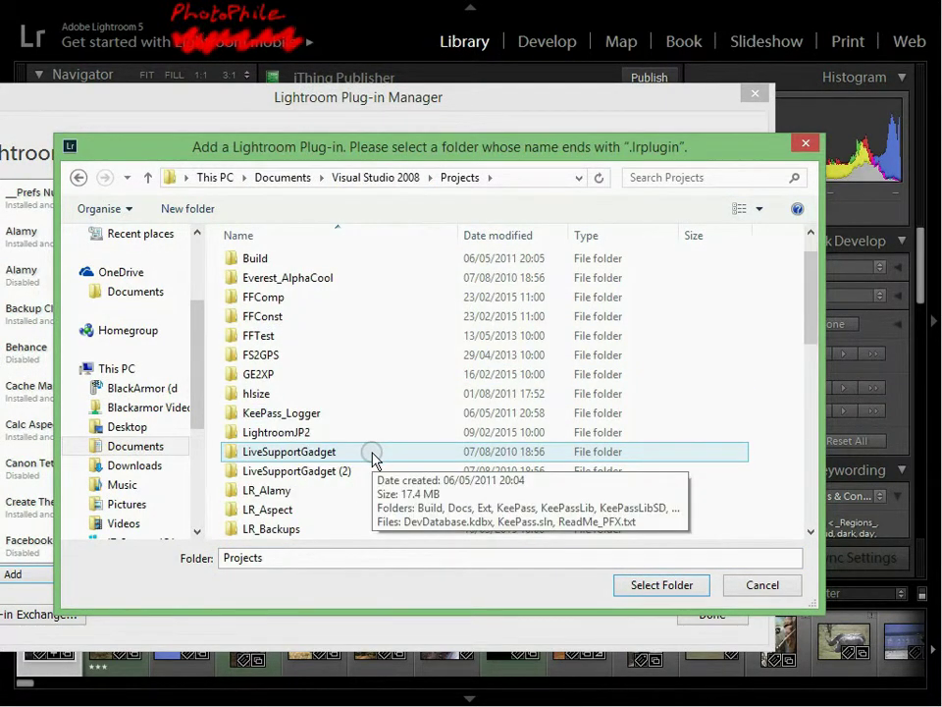
{"action": "scroll", "coordinate": [373, 453], "scroll_direction": "down", "scroll_amount": 4}
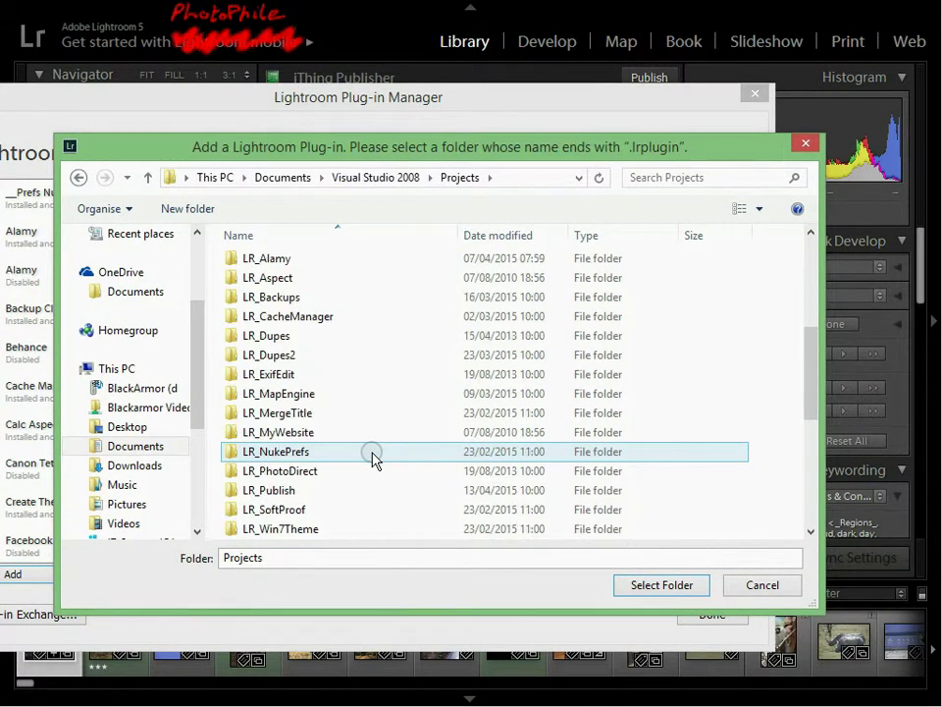
{"action": "double_click", "coordinate": [363, 493]}
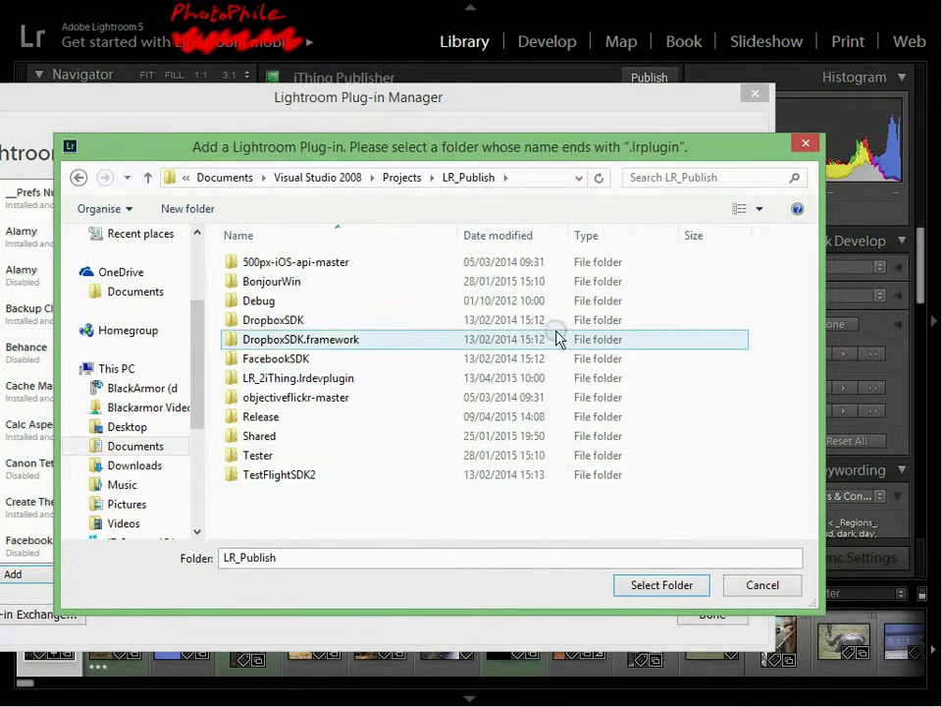
{"action": "left_click", "coordinate": [320, 382]}
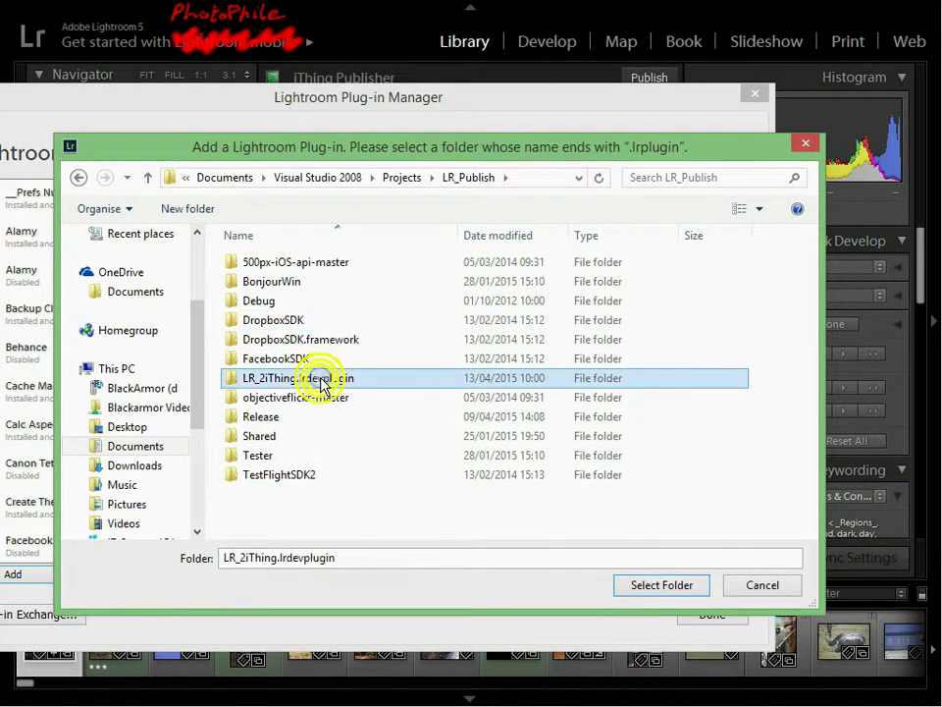
{"action": "left_click", "coordinate": [652, 588]}
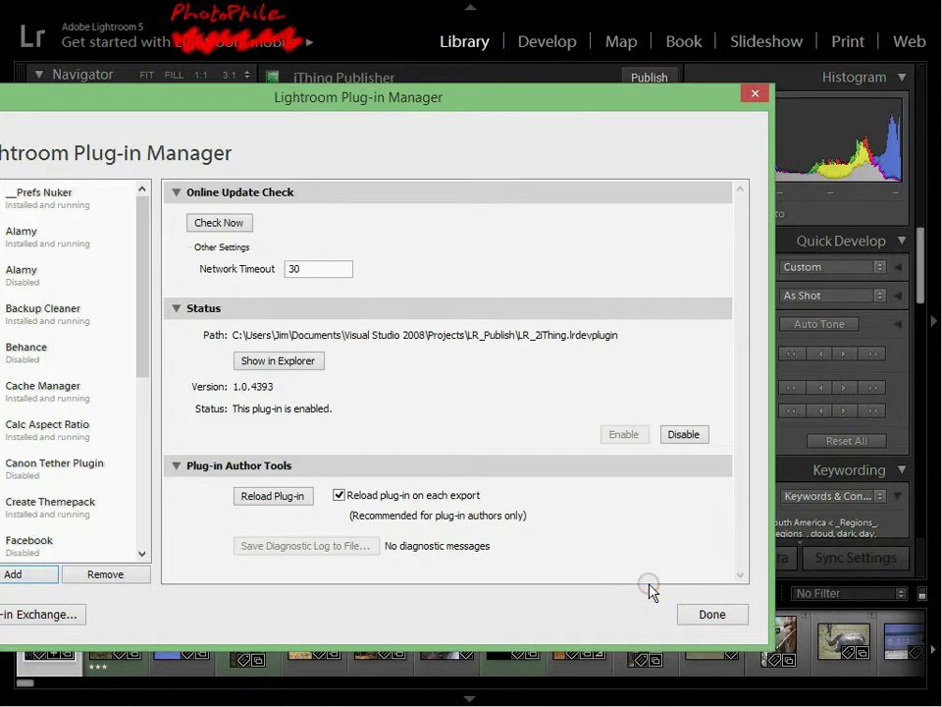
- Check the iThing Publisher plug-in details: version 1.0.4393, installed and running
{"action": "left_click_drag", "start_coordinate": [143, 369], "coordinate": [141, 520]}
{"action": "left_click", "coordinate": [68, 386]}
{"action": "left_click", "coordinate": [449, 392]}
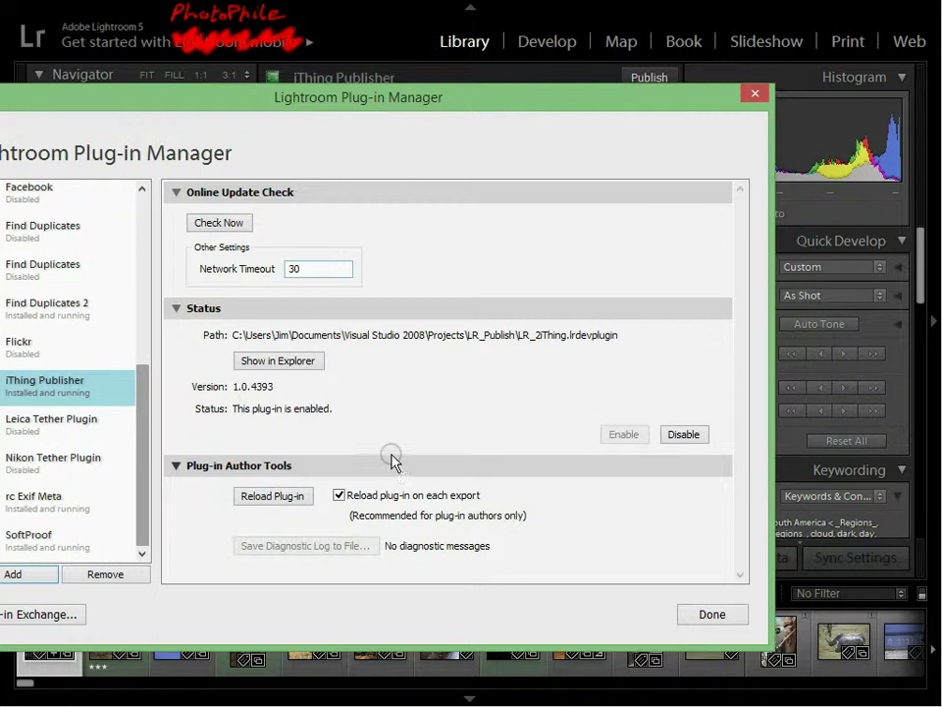
- Close the Plug-in Manager and open the Publishing Manager from the Publish Services menu
{"action": "left_click", "coordinate": [712, 614]}
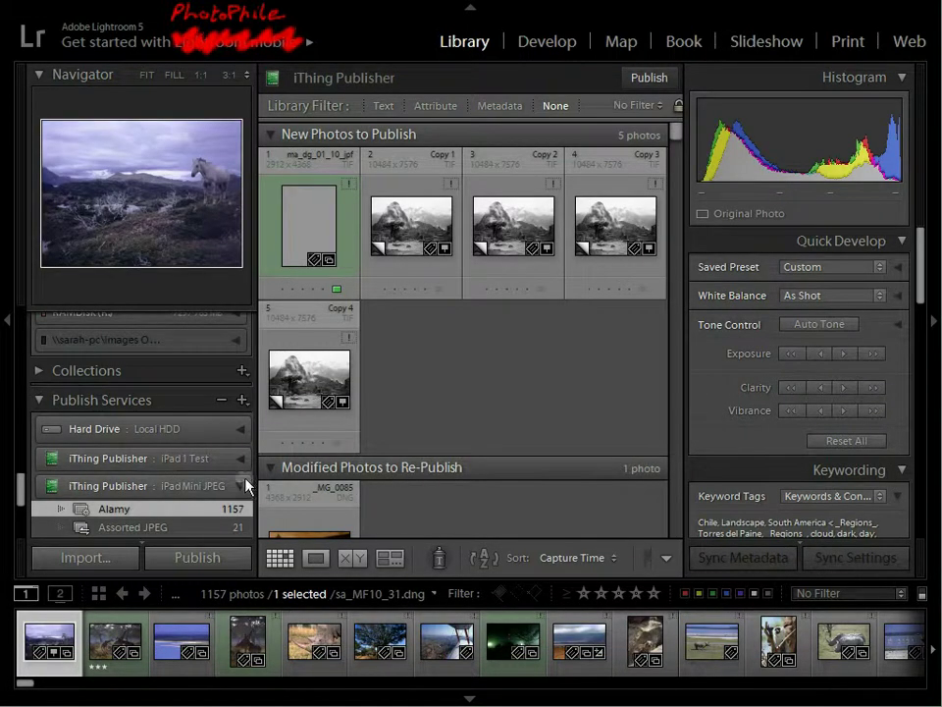
{"action": "scroll", "coordinate": [206, 488], "scroll_direction": "down", "scroll_amount": 2}
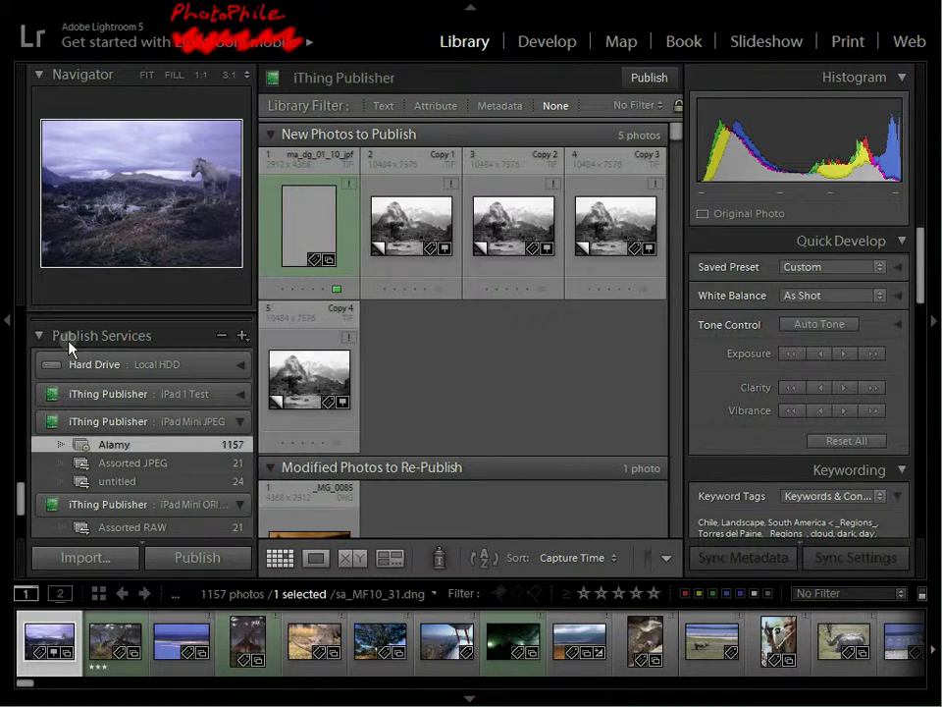
{"action": "left_click", "coordinate": [241, 336]}
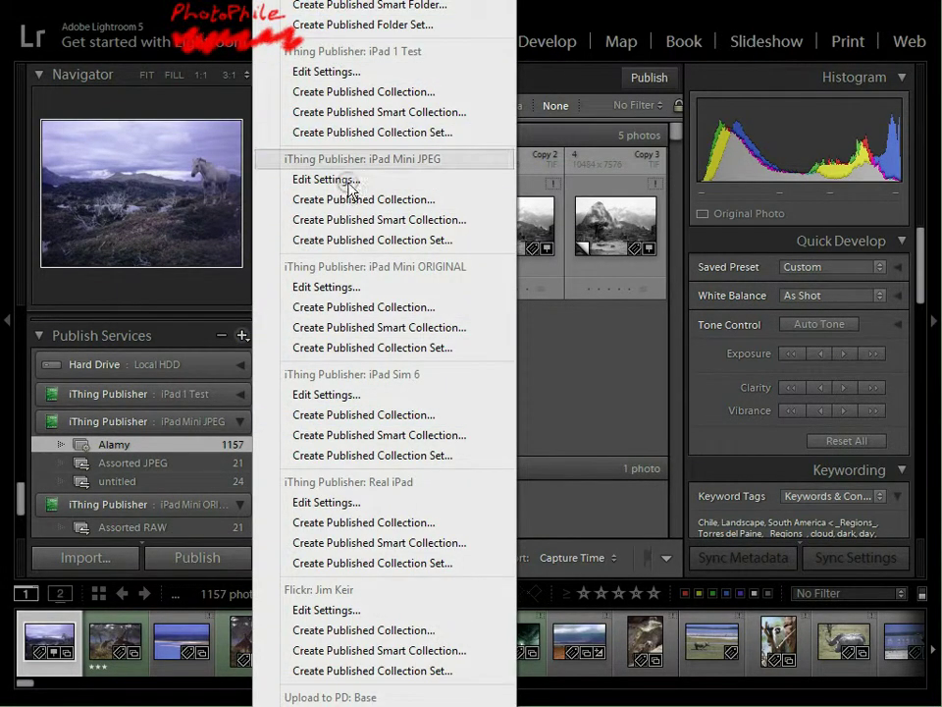
{"action": "left_click", "coordinate": [443, 310]}
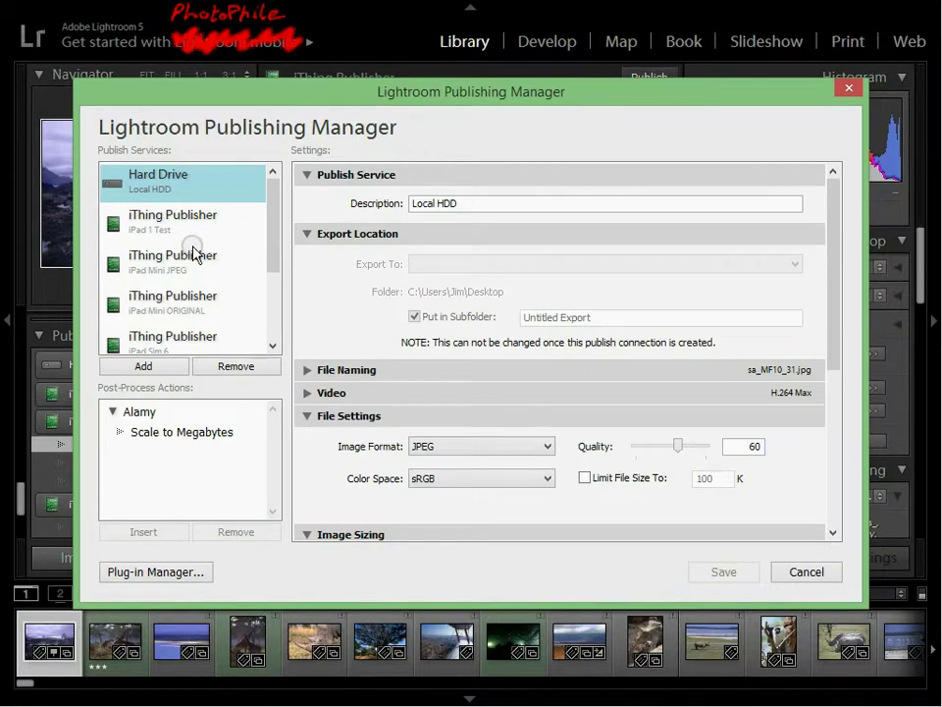
- Add a new iThing Publisher connection named 'New Service'
{"action": "mouse_move", "coordinate": [268, 214]}
{"action": "left_mouse_down"}
{"action": "mouse_move", "coordinate": [274, 260]}
{"action": "mouse_move", "coordinate": [254, 295]}
{"action": "mouse_move", "coordinate": [263, 200]}
{"action": "left_mouse_up"}
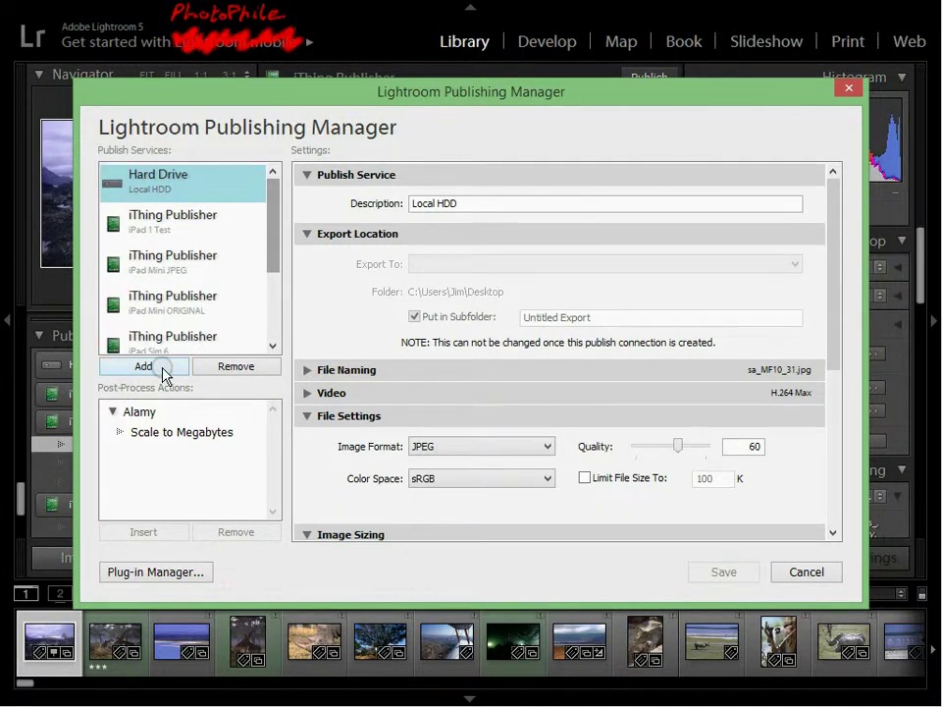
{"action": "left_click", "coordinate": [143, 366]}
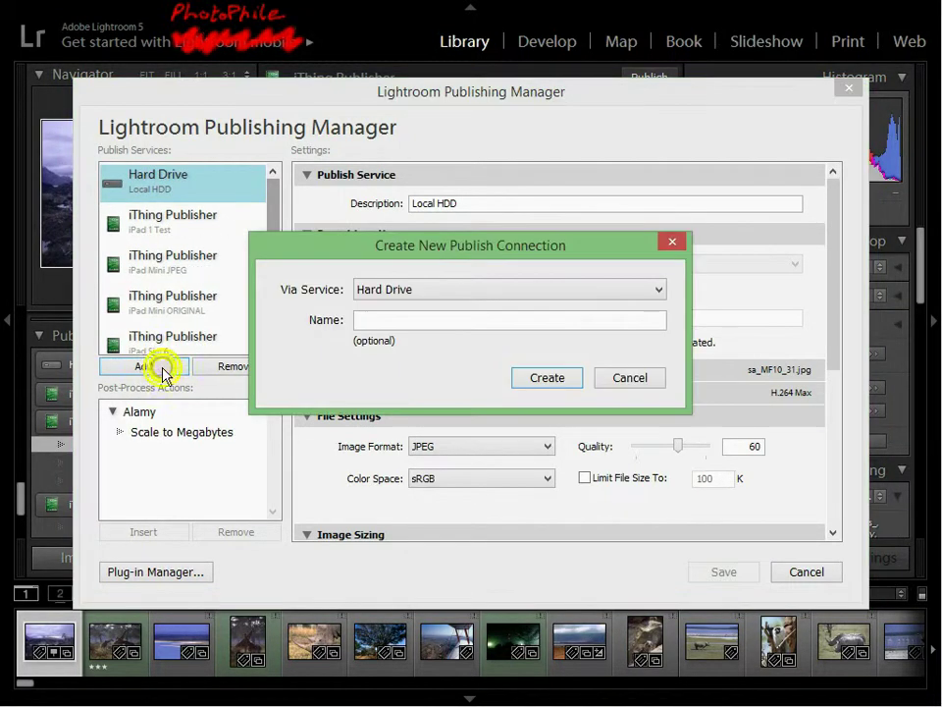
{"action": "left_click", "coordinate": [391, 293]}
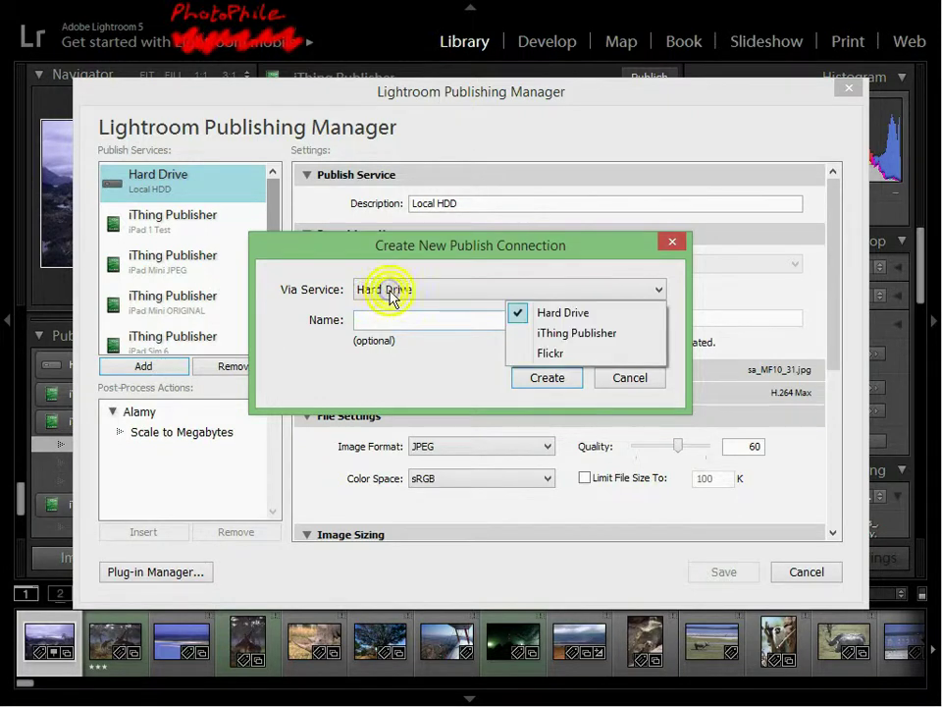
{"action": "left_click", "coordinate": [632, 335]}
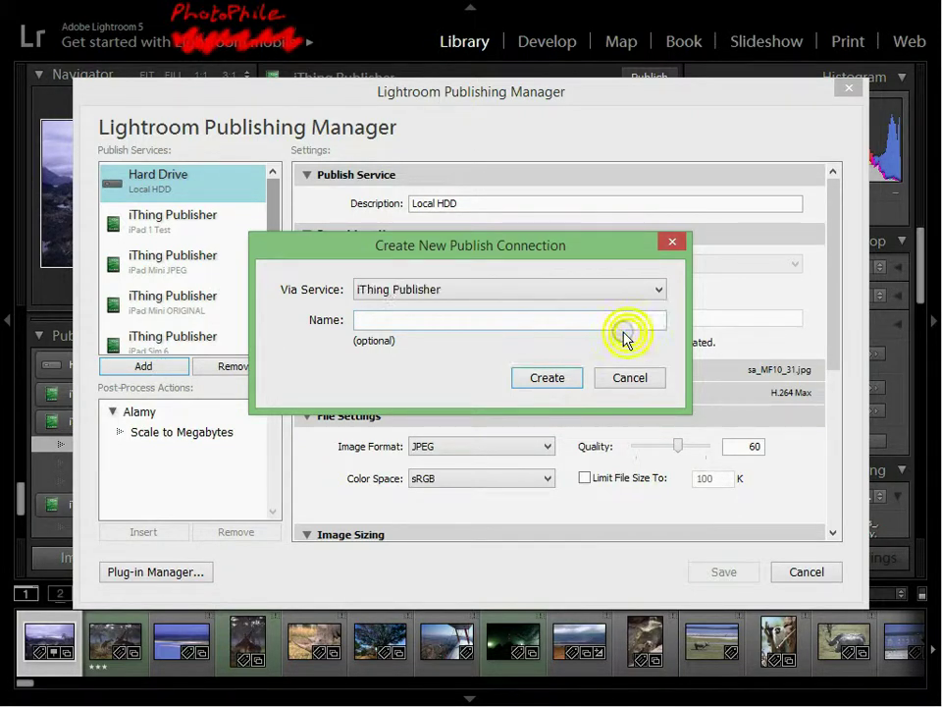
{"action": "left_click", "coordinate": [447, 323]}
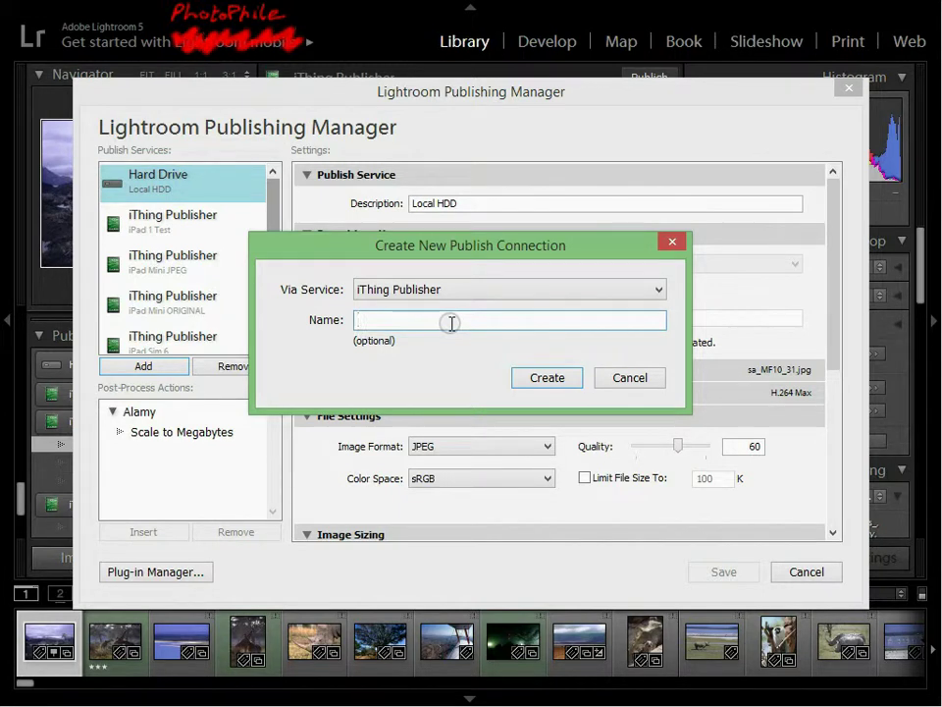
{"action": "type", "text": "New Service"}
{"action": "left_click", "coordinate": [547, 376]}
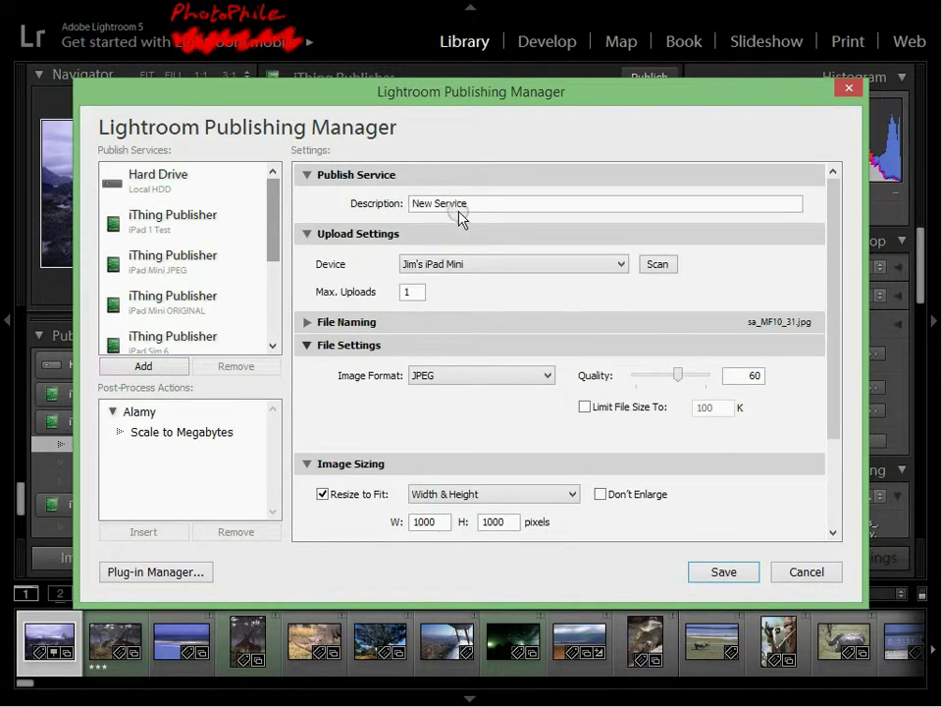
{"action": "left_click", "coordinate": [478, 267]}
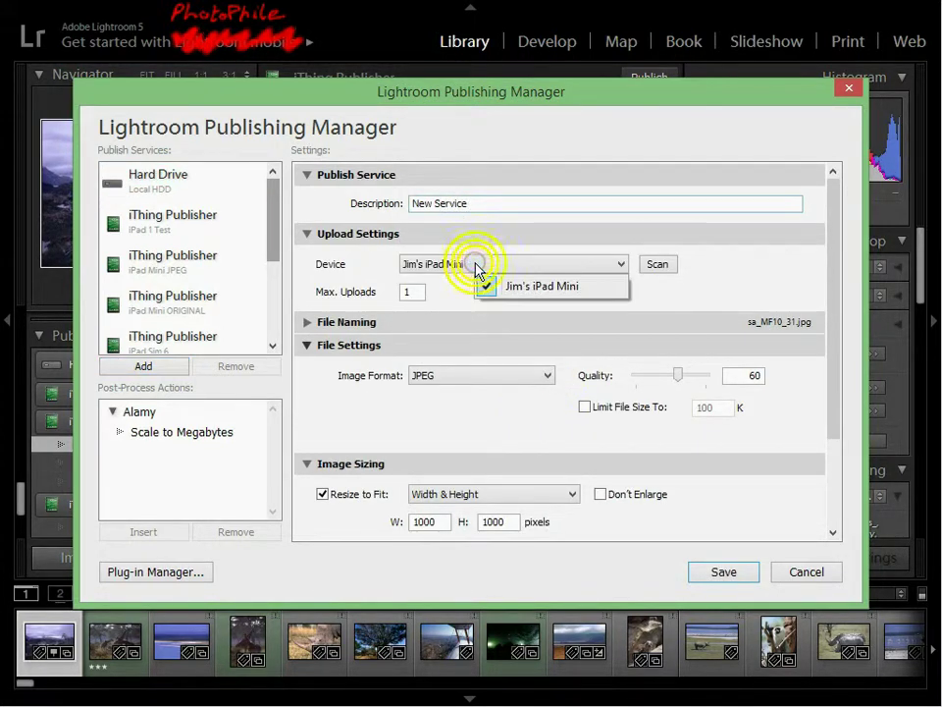
{"action": "left_click", "coordinate": [709, 299]}
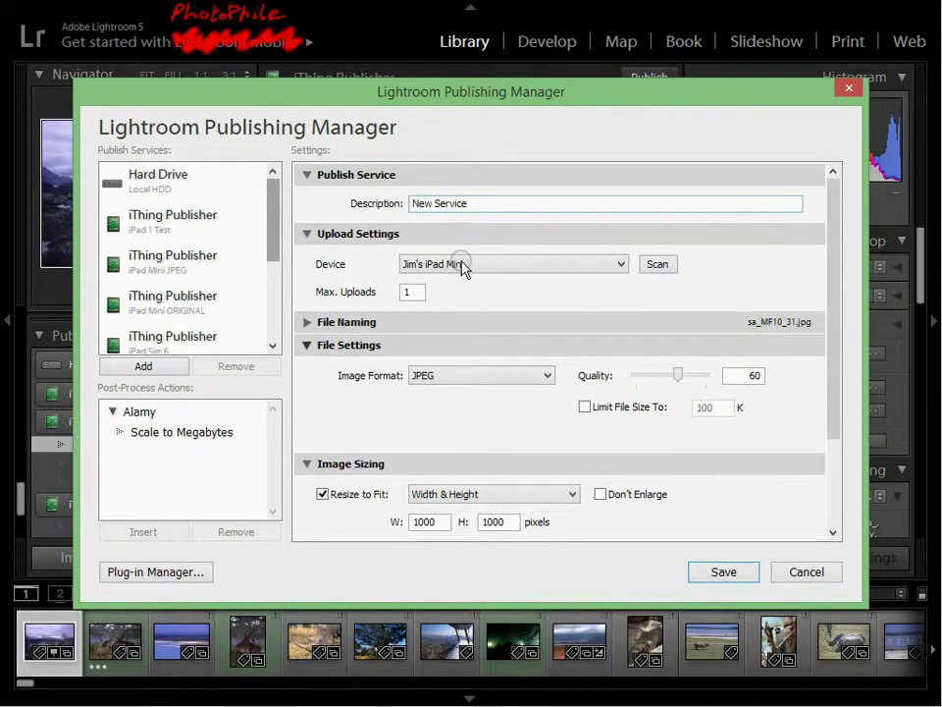
{"action": "left_click", "coordinate": [663, 274]}
{"action": "left_click", "coordinate": [667, 273]}
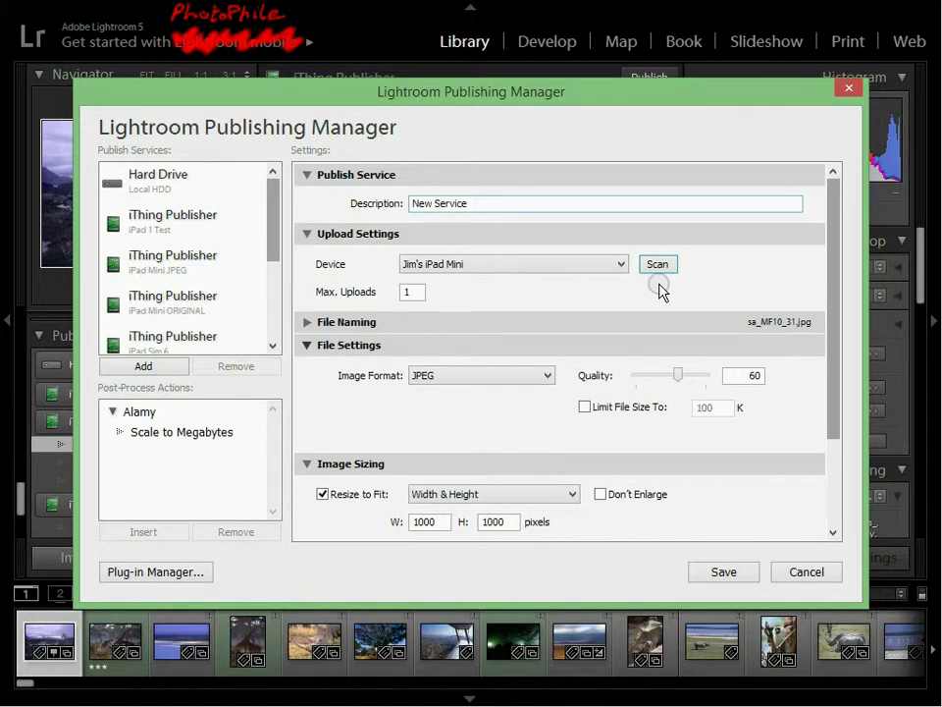
- Set Max. Uploads to 1 and keep JPEG as the image format
{"action": "double_click", "coordinate": [412, 292]}
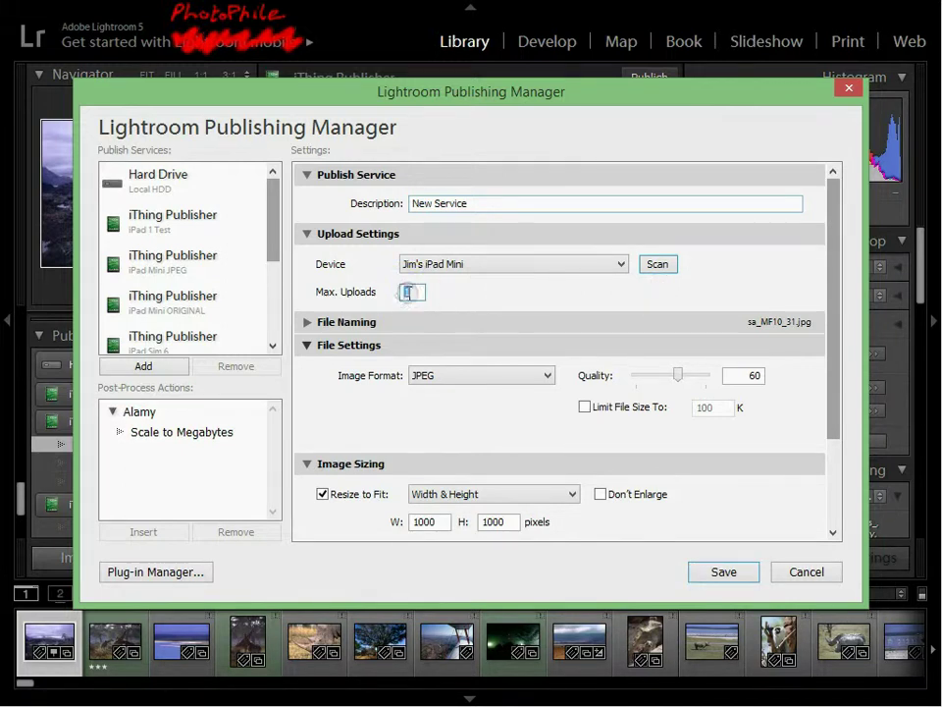
{"action": "type", "text": "1"}
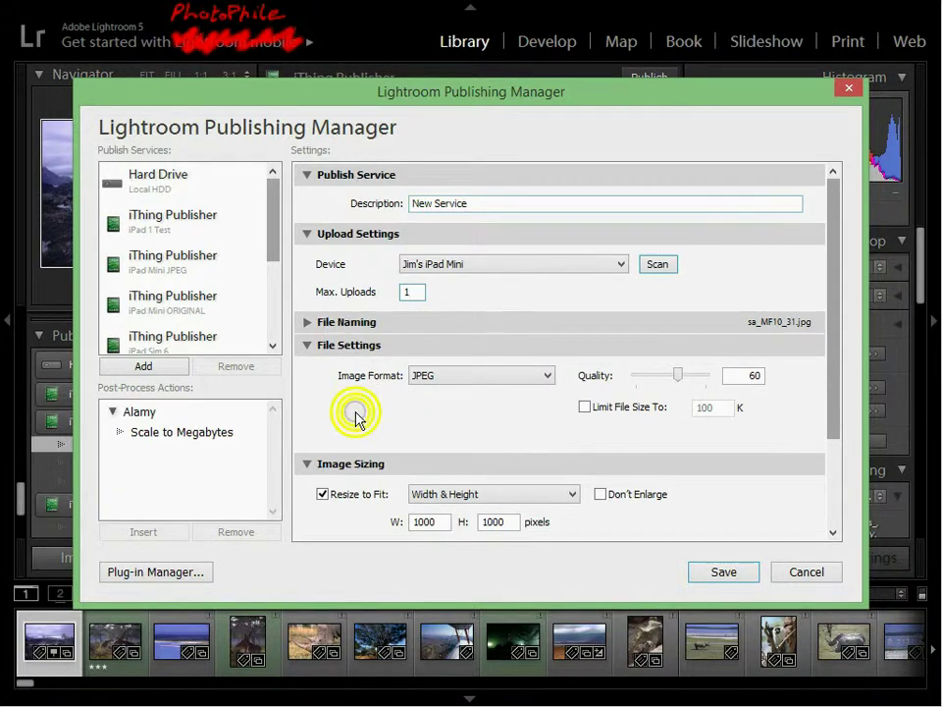
{"action": "scroll", "coordinate": [357, 411], "scroll_direction": "down", "scroll_amount": 3}
{"action": "scroll", "coordinate": [368, 337], "scroll_direction": "up", "scroll_amount": 3}
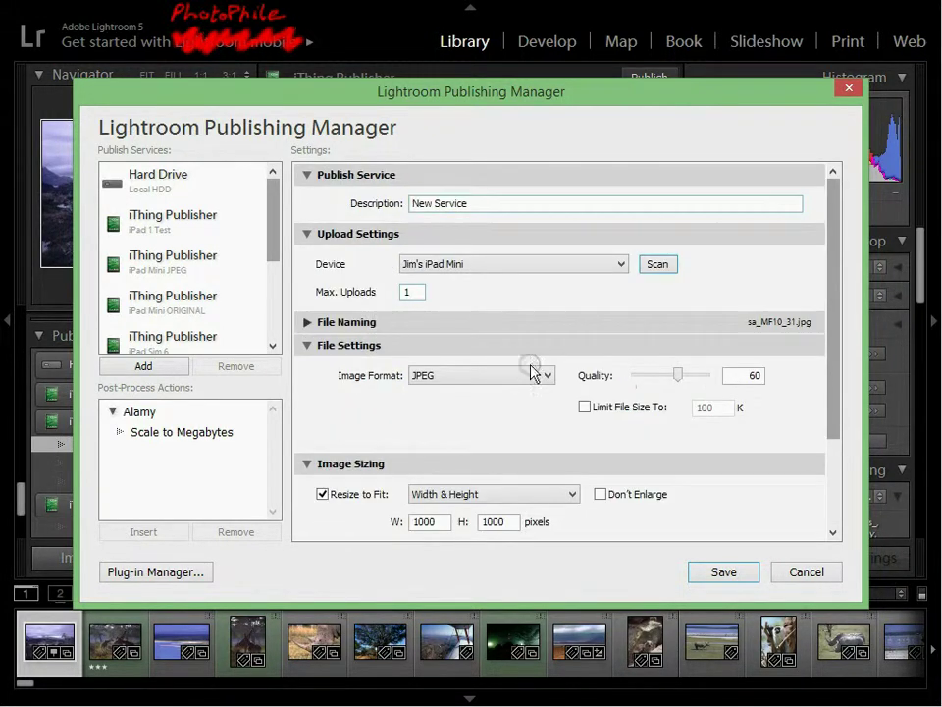
{"action": "left_click", "coordinate": [472, 376]}
{"action": "left_click", "coordinate": [343, 410]}
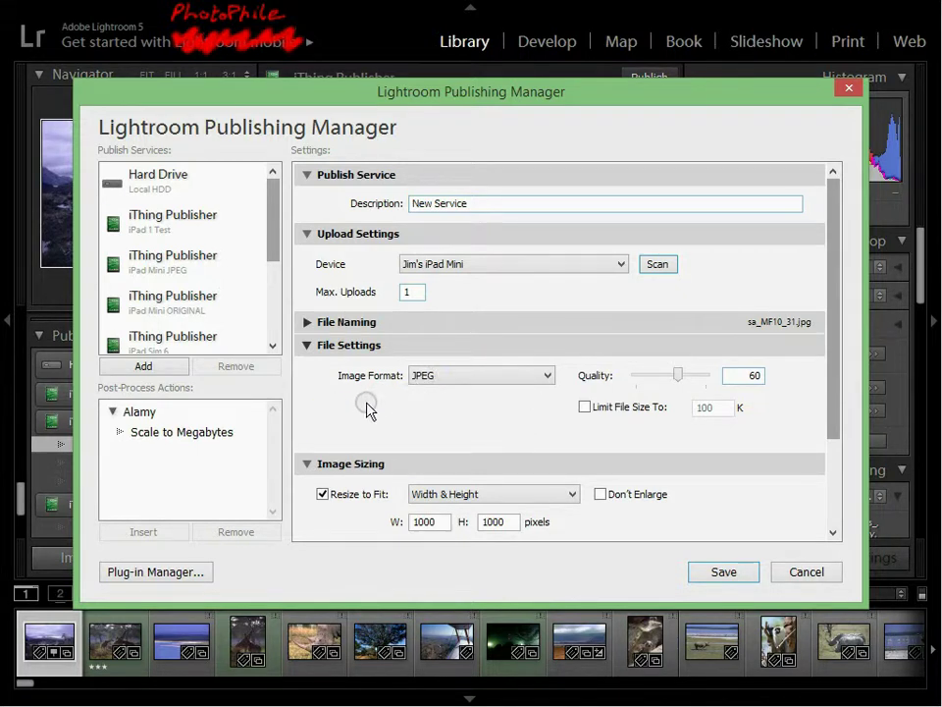
- Raise JPEG quality from 60 to 89, untick Resize to Fit, and save the service
{"action": "left_click", "coordinate": [686, 379]}
{"action": "left_click_drag", "start_coordinate": [685, 378], "coordinate": [701, 385]}
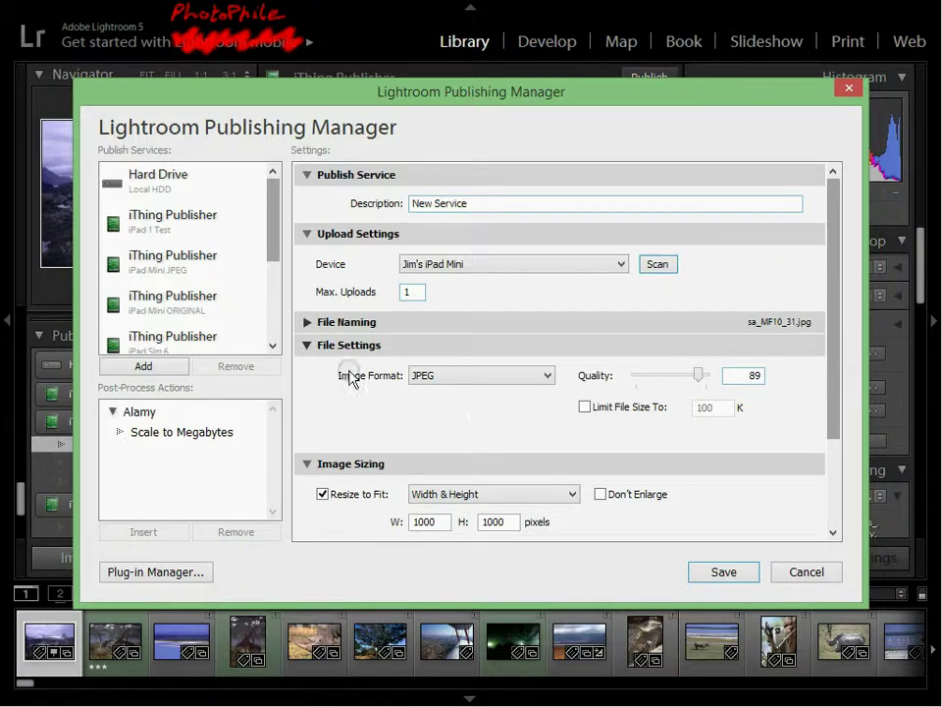
{"action": "left_click", "coordinate": [441, 374]}
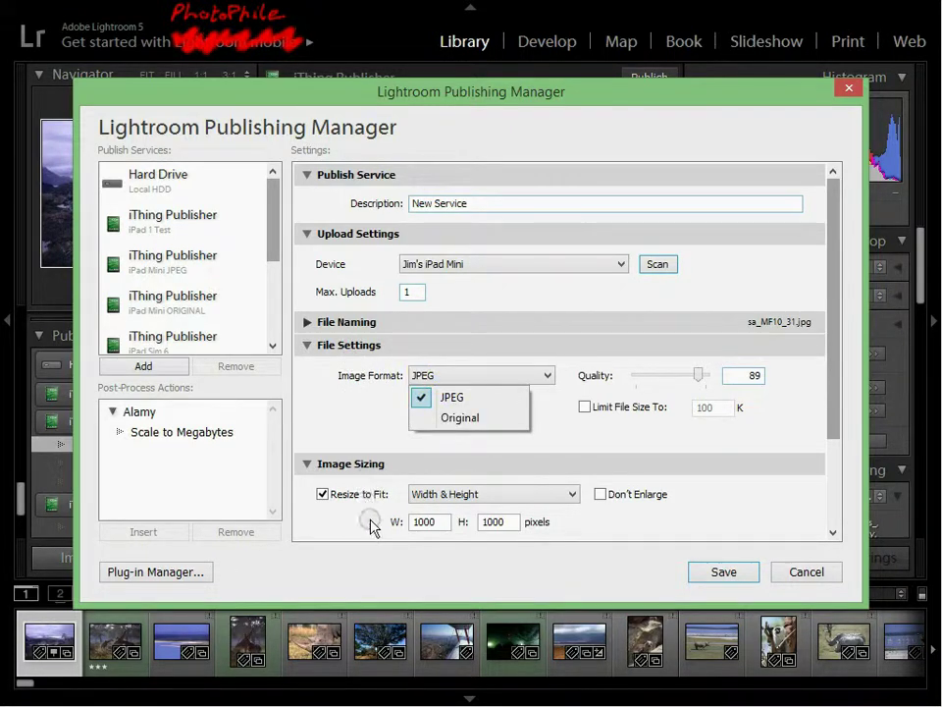
{"action": "left_click", "coordinate": [335, 412]}
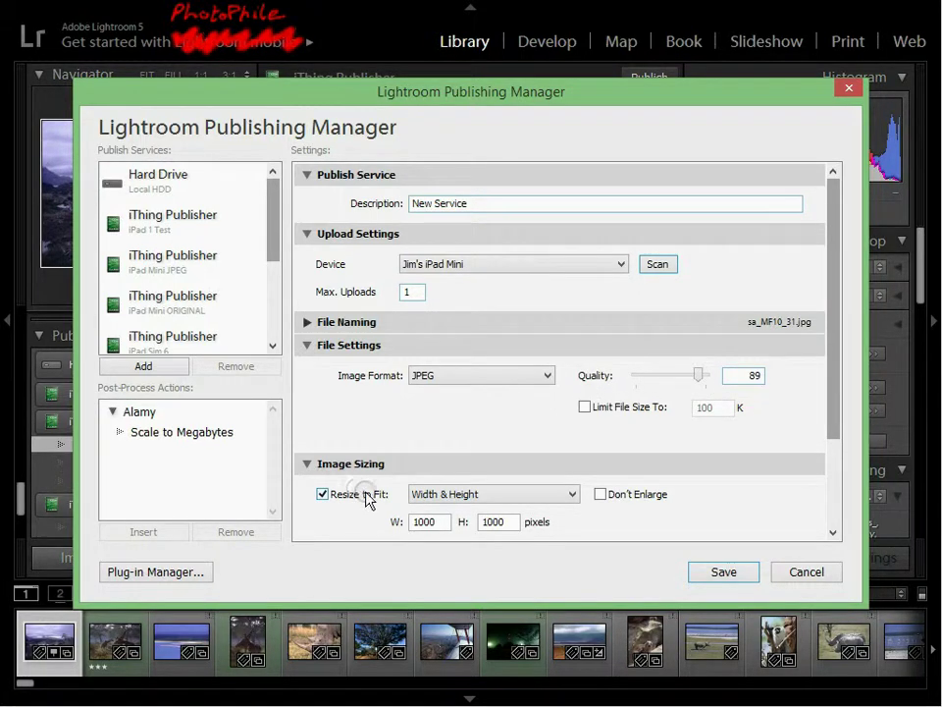
{"action": "left_click_drag", "start_coordinate": [833, 407], "coordinate": [827, 491]}
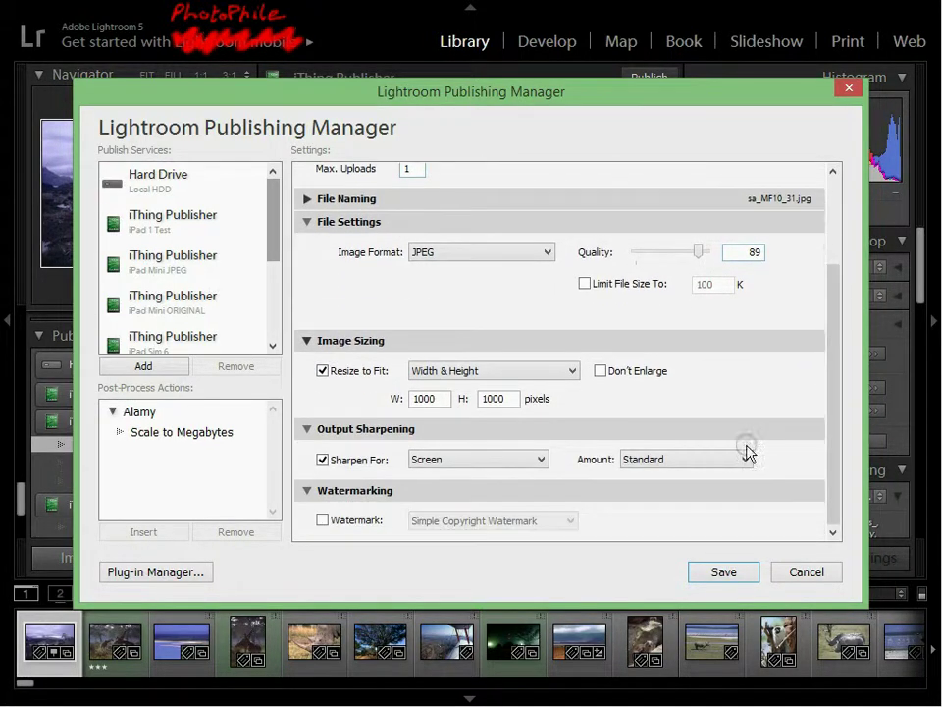
{"action": "left_click", "coordinate": [339, 373]}
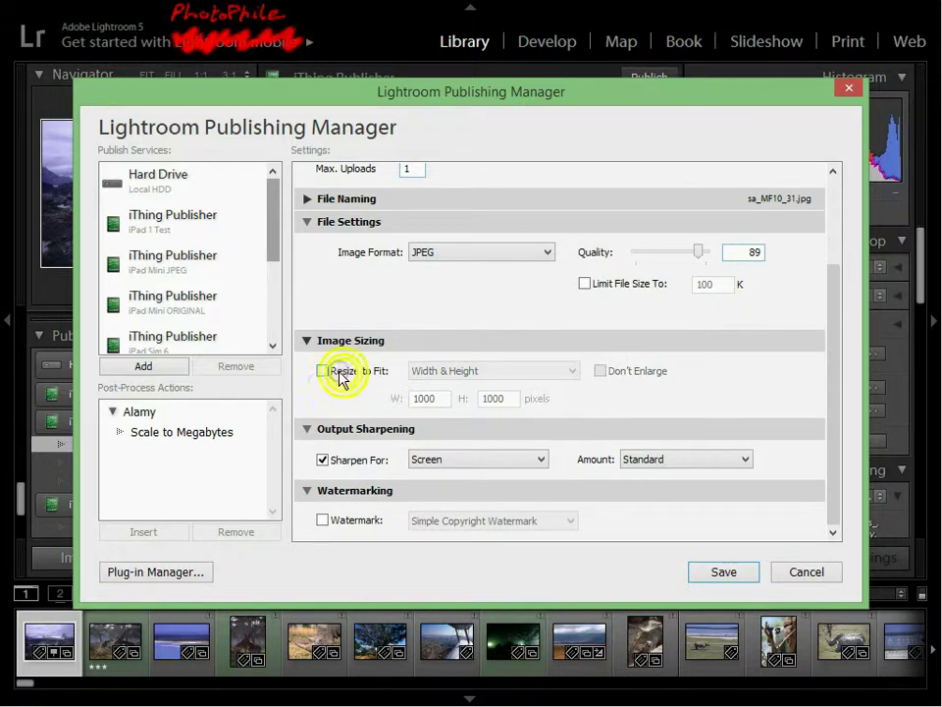
{"action": "left_click", "coordinate": [714, 571]}
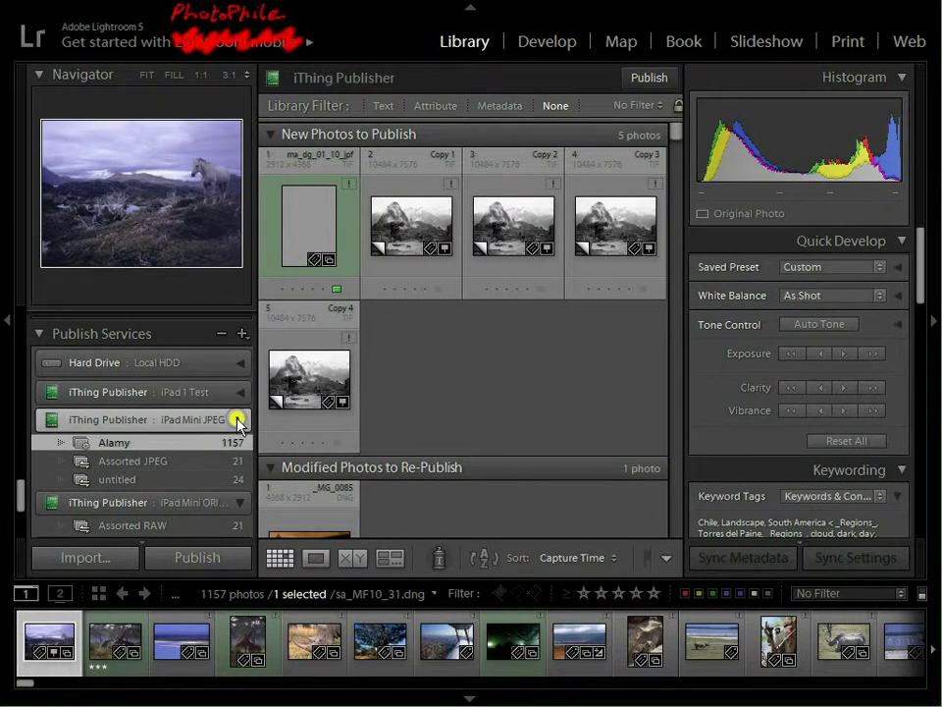
- Collapse the iPad Mini JPEG and ORIGINAL services and open New Service's empty untitled collection
{"action": "left_click", "coordinate": [238, 420]}
{"action": "left_click", "coordinate": [240, 446]}
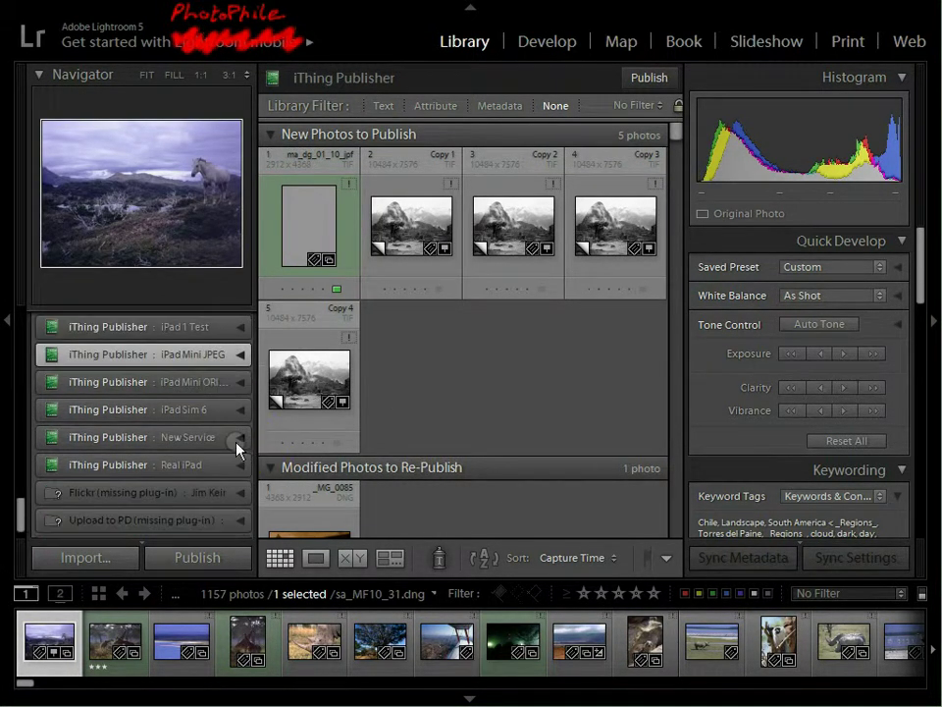
{"action": "left_click", "coordinate": [237, 439]}
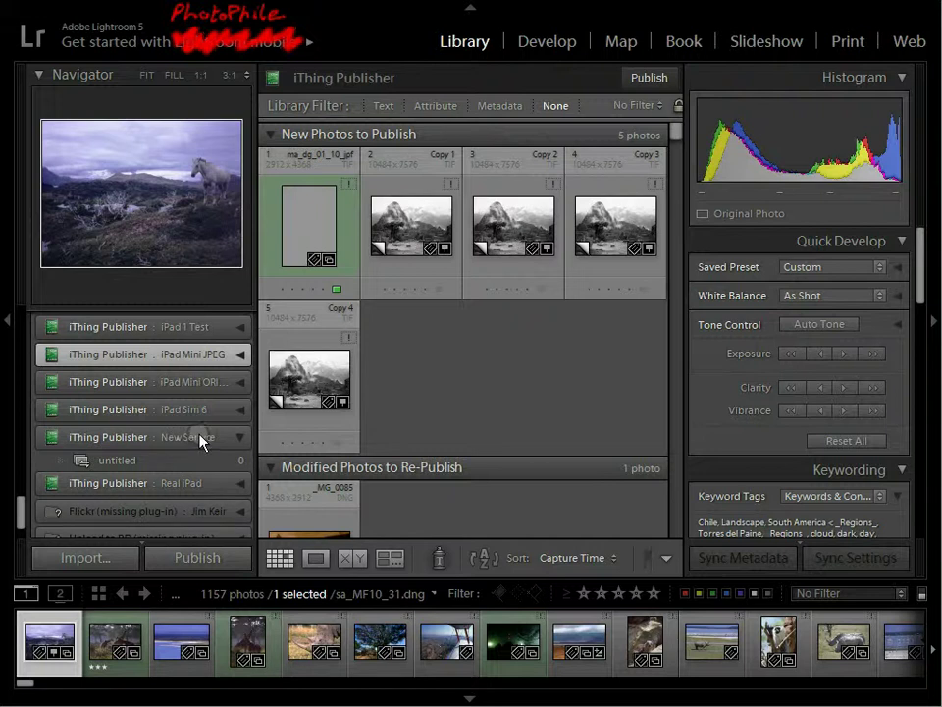
{"action": "left_click", "coordinate": [131, 462]}
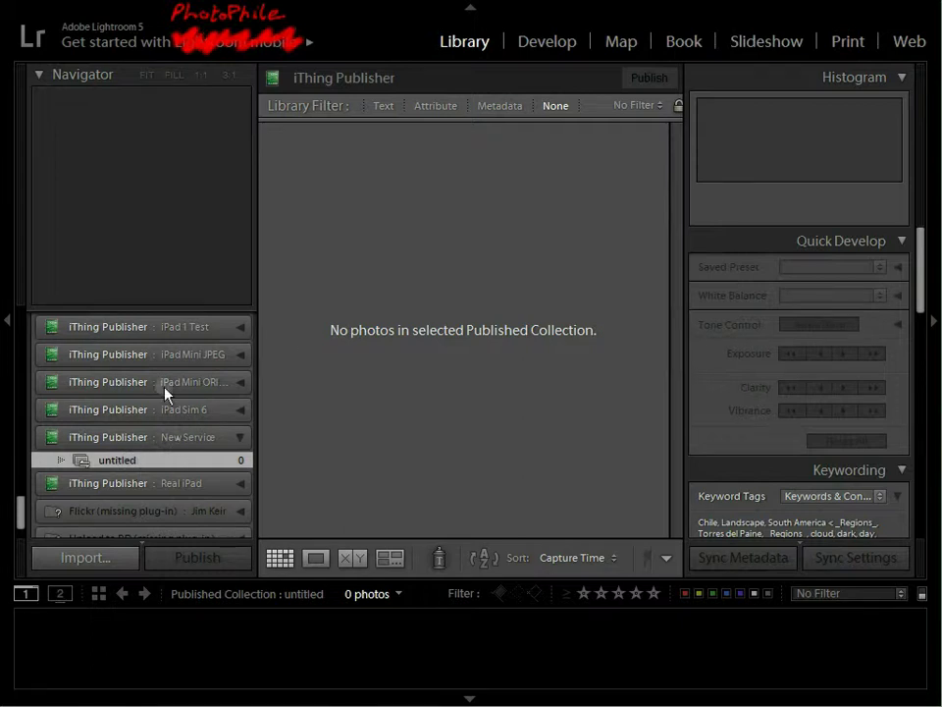
- Drag all 31 Singapore 2008 photos into New Service's untitled collection and view them pending
{"action": "scroll", "coordinate": [165, 394], "scroll_direction": "up", "scroll_amount": 10}
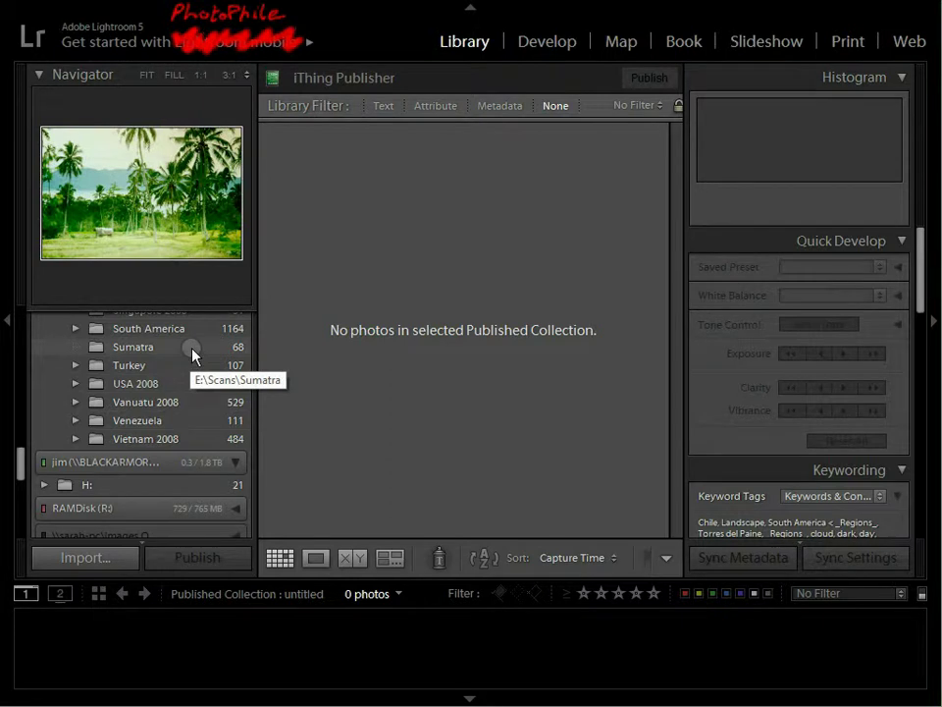
{"action": "scroll", "coordinate": [192, 356], "scroll_direction": "up", "scroll_amount": 2}
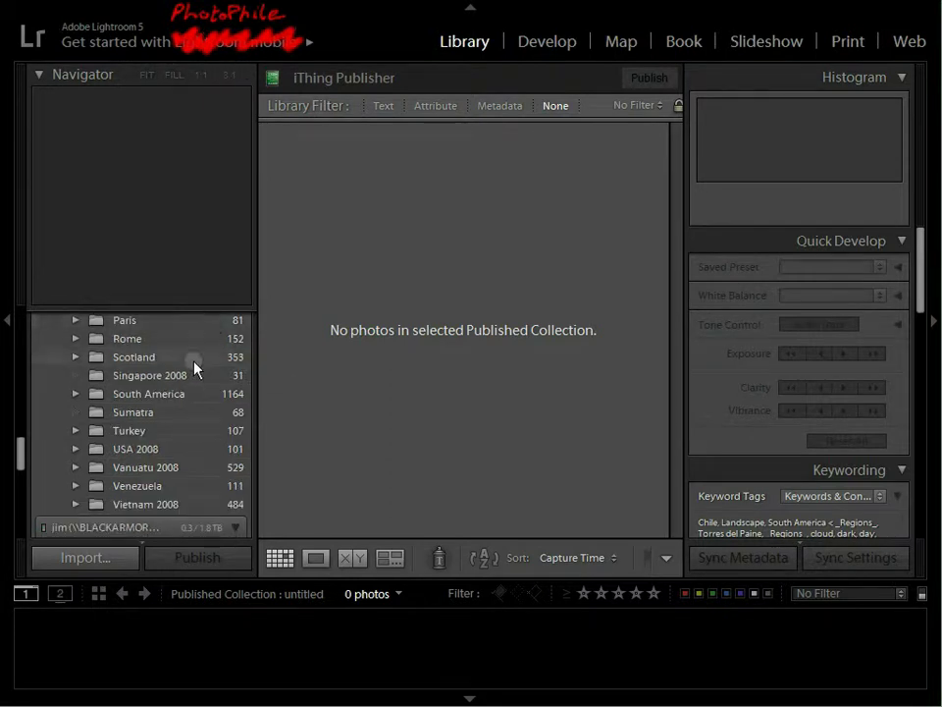
{"action": "left_click", "coordinate": [188, 379]}
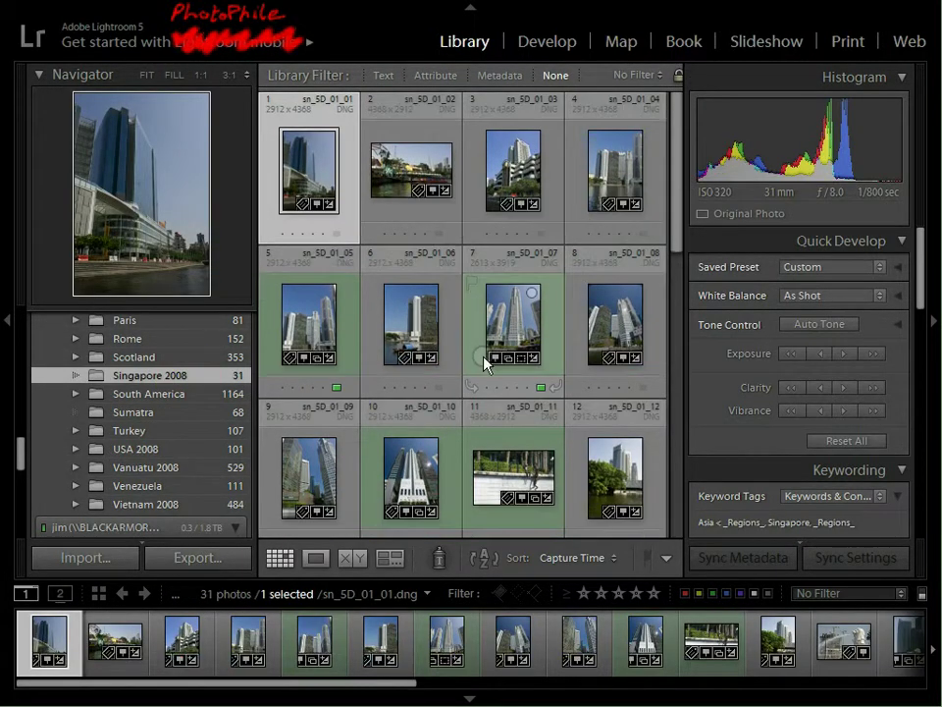
{"action": "key", "text": "ctrl+a"}
{"action": "scroll", "coordinate": [218, 429], "scroll_direction": "down", "scroll_amount": 5}
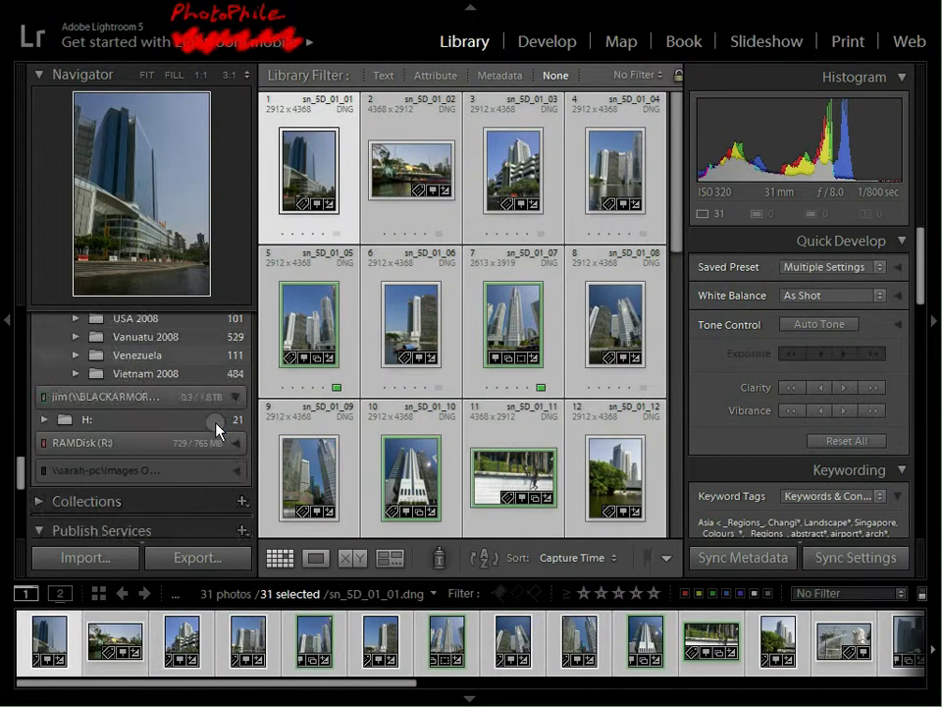
{"action": "scroll", "coordinate": [217, 427], "scroll_direction": "down", "scroll_amount": 5}
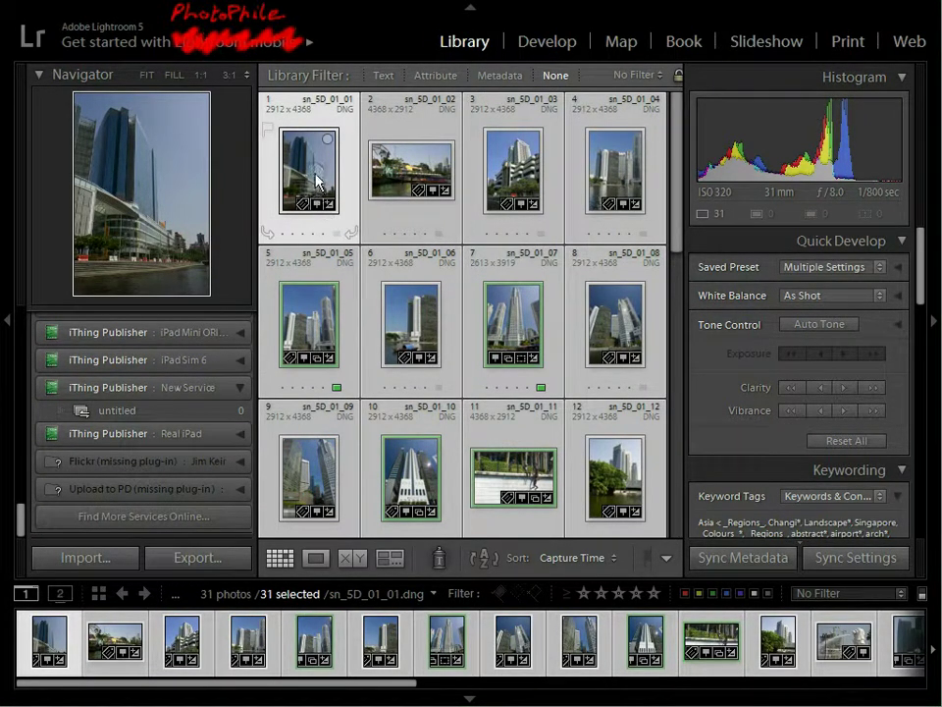
{"action": "left_click_drag", "start_coordinate": [317, 174], "coordinate": [126, 435]}
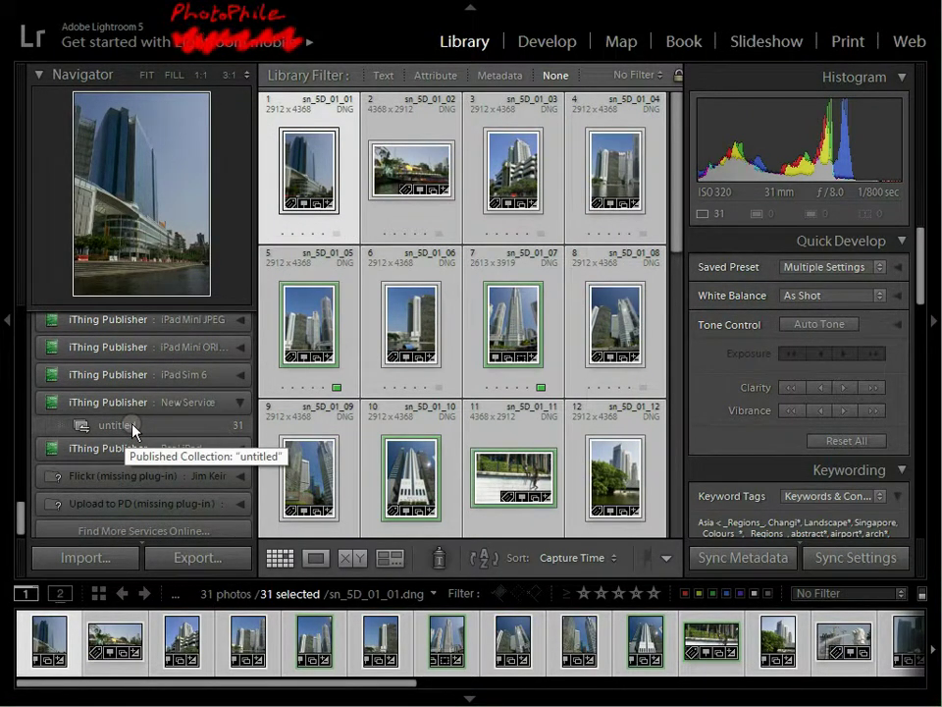
{"action": "left_click", "coordinate": [132, 428]}
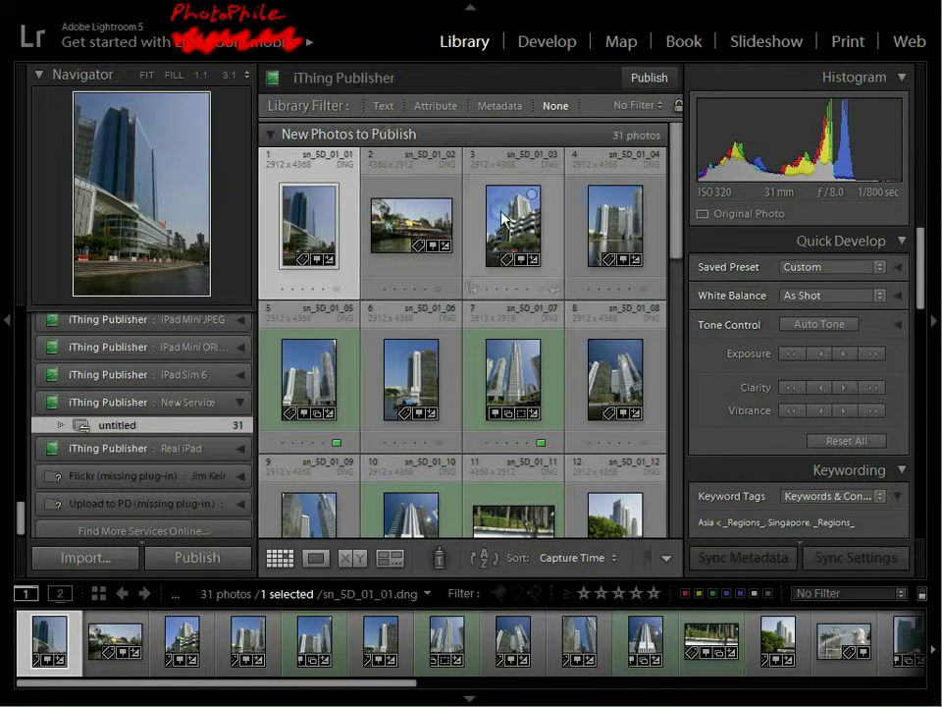
- Publish the untitled collection's 31 new photos to PhotoPhile on the iPad
{"action": "left_click", "coordinate": [652, 79]}
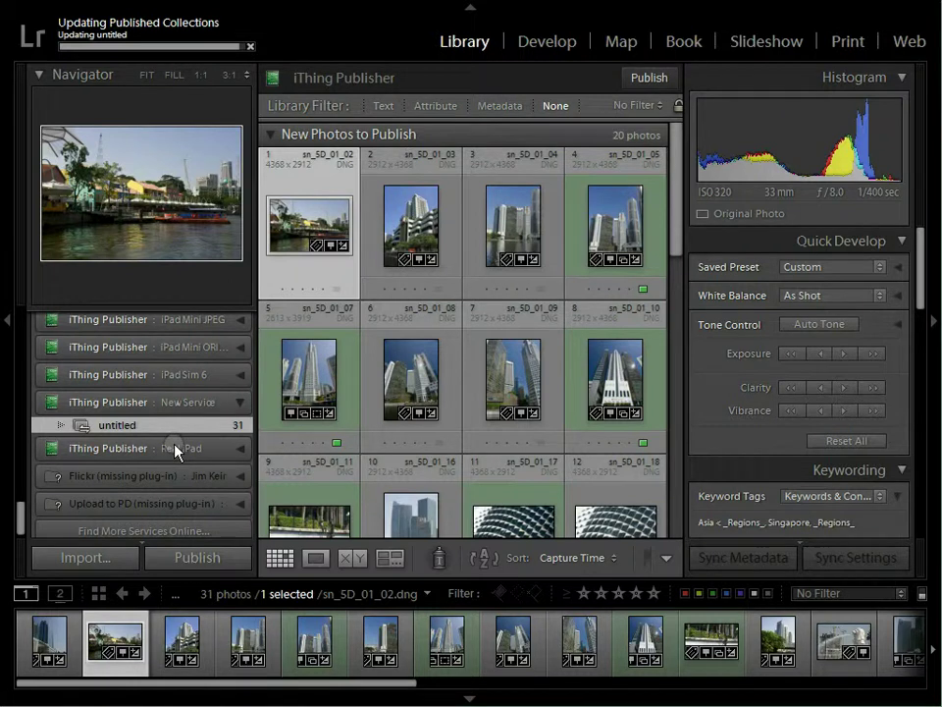
{"action": "scroll", "coordinate": [186, 444], "scroll_direction": "up", "scroll_amount": 2}
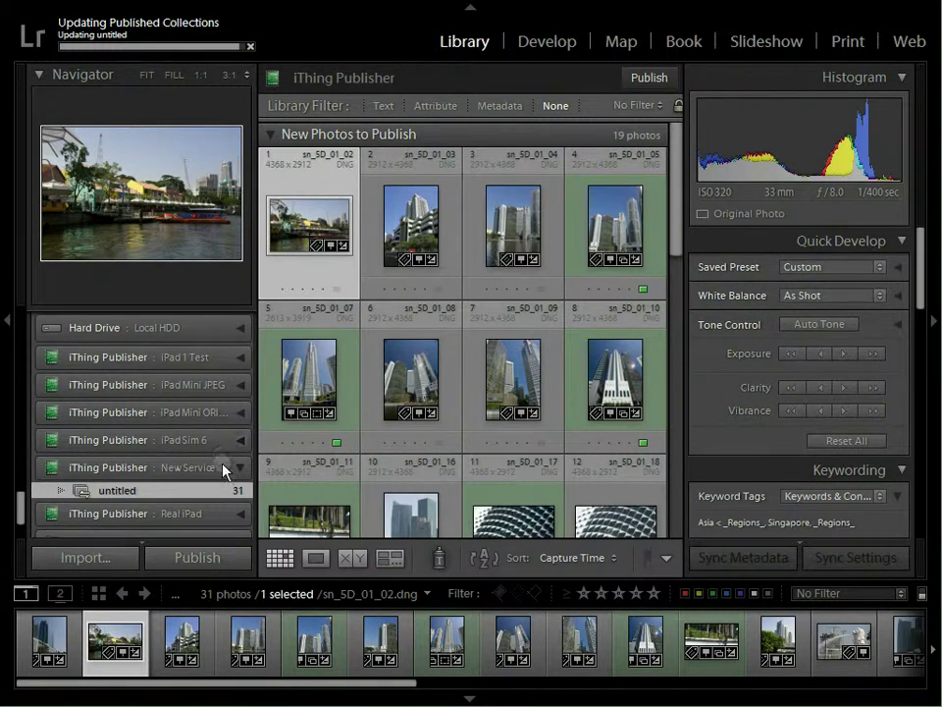
{"action": "scroll", "coordinate": [222, 471], "scroll_direction": "down", "scroll_amount": 2}
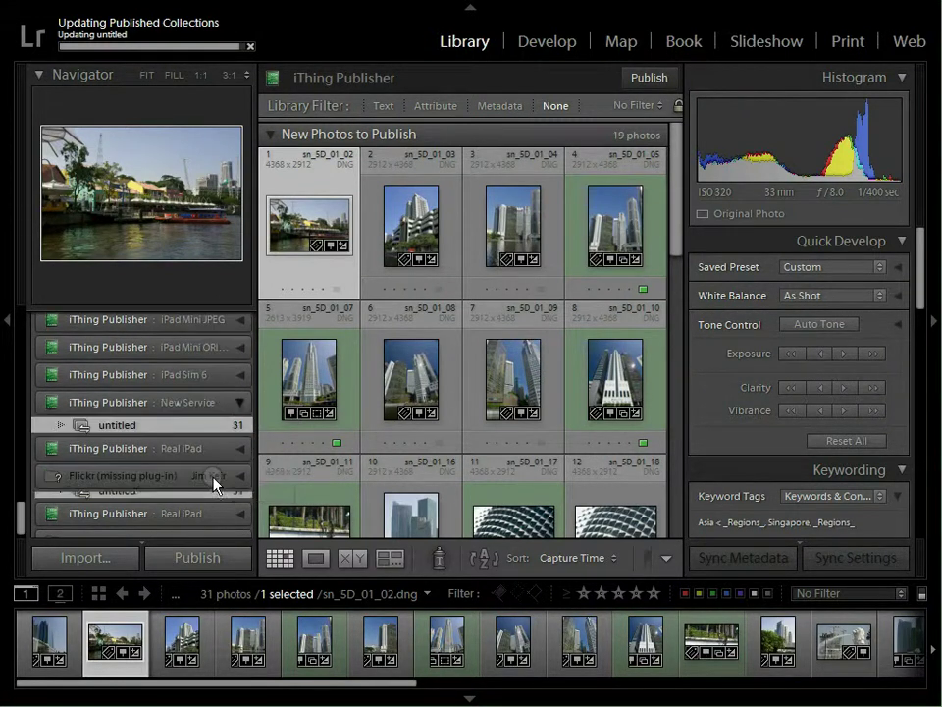
{"action": "right_click", "coordinate": [204, 408]}
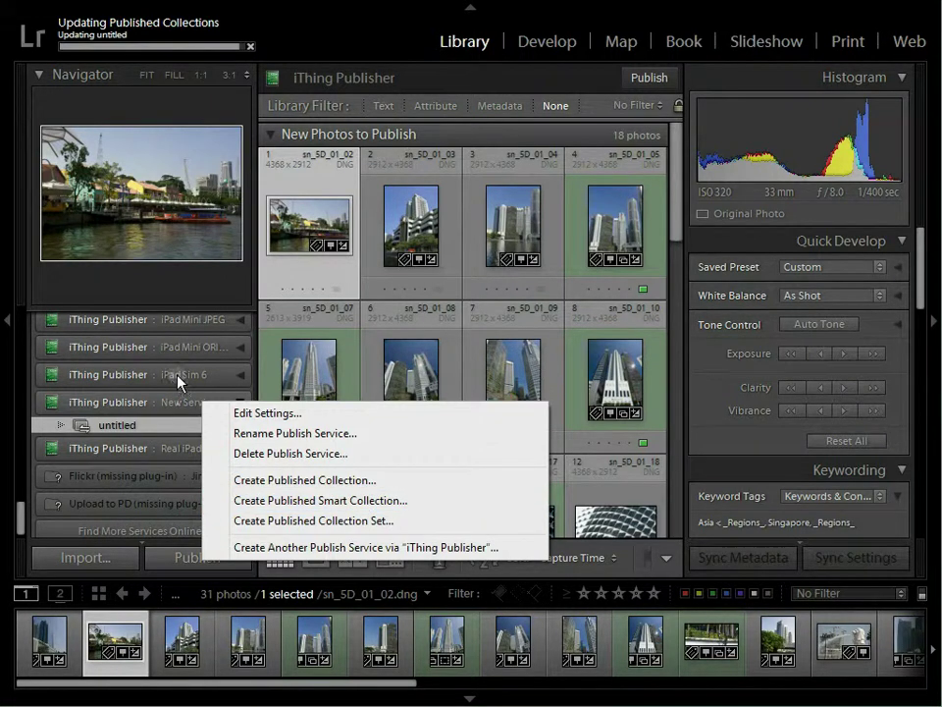
{"action": "left_click", "coordinate": [153, 410]}
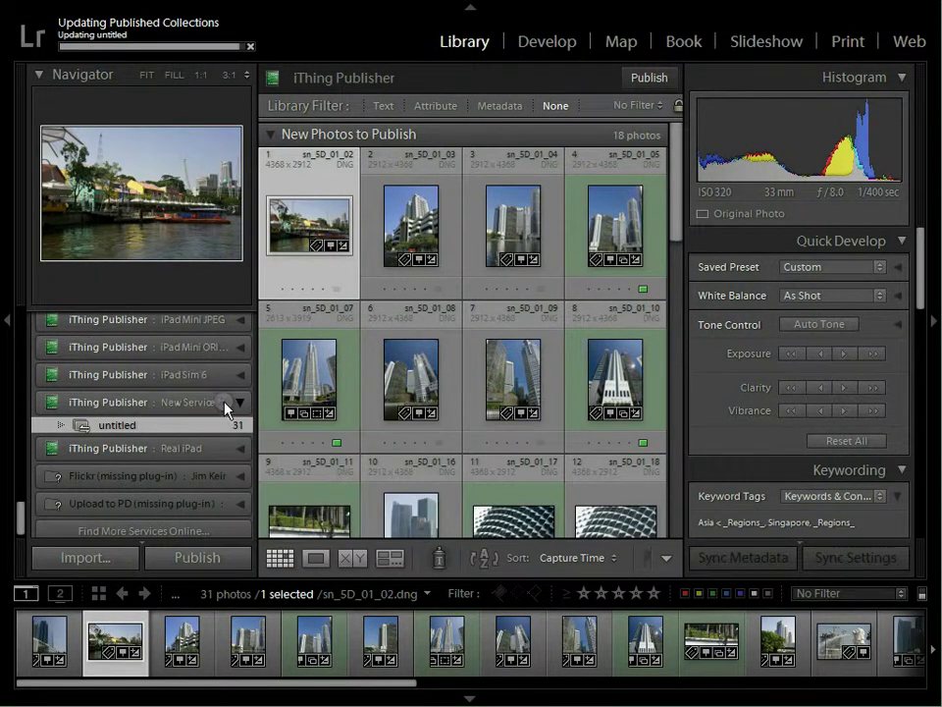
{"action": "scroll", "coordinate": [211, 360], "scroll_direction": "up", "scroll_amount": 2}
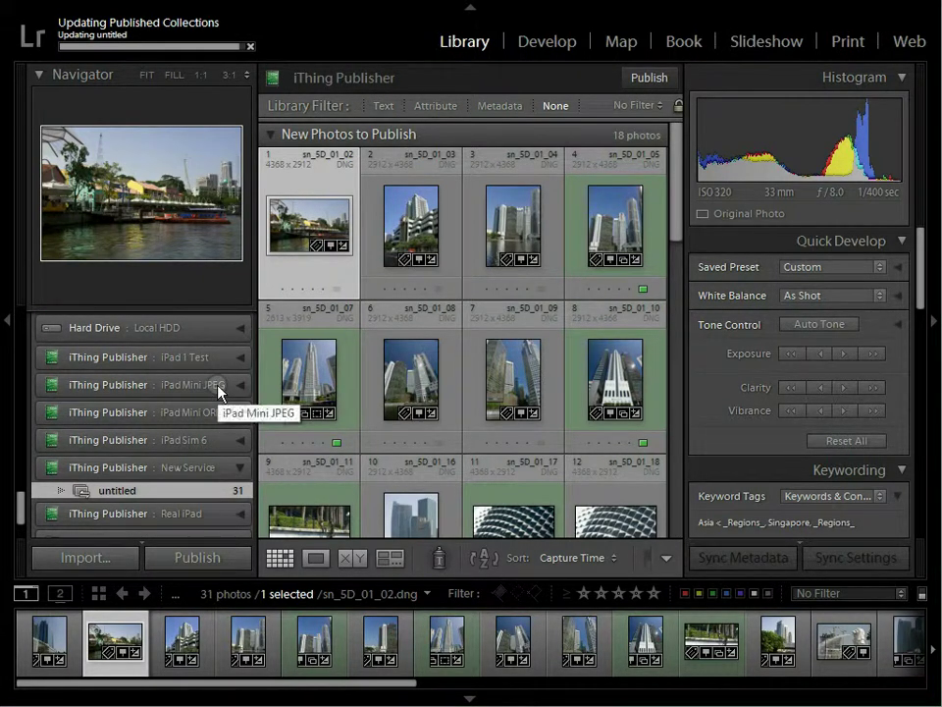
{"action": "right_click", "coordinate": [221, 387]}
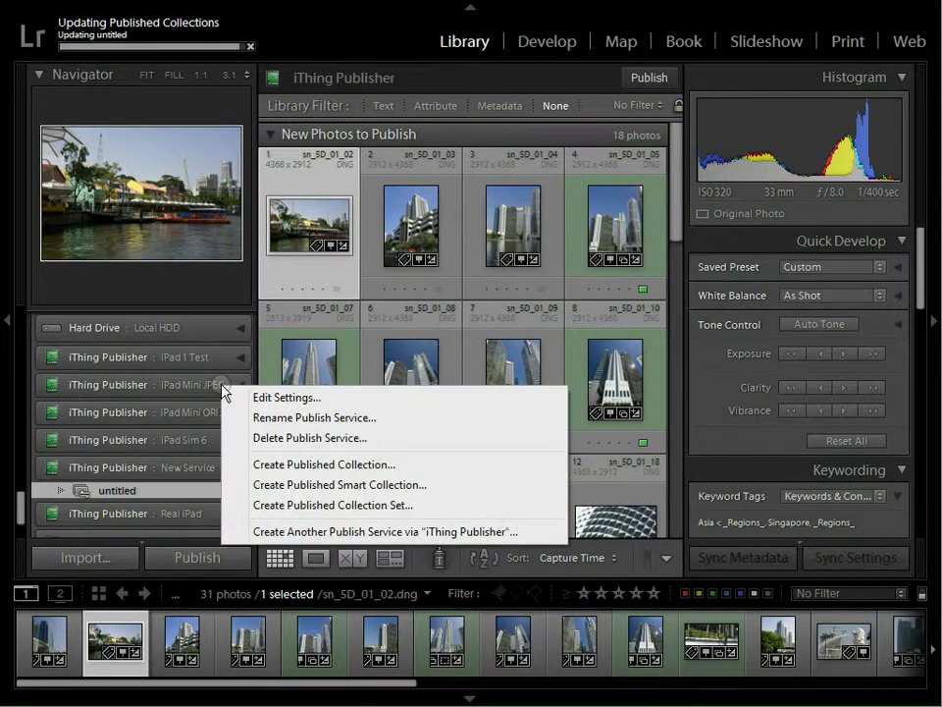
{"action": "left_click", "coordinate": [300, 398]}
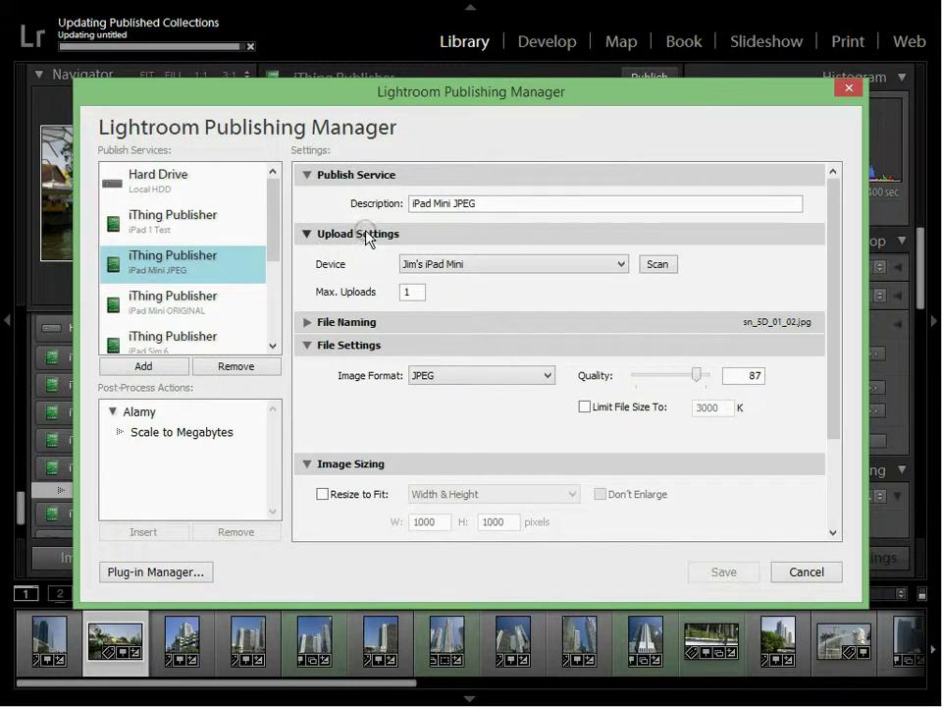
{"action": "scroll", "coordinate": [344, 310], "scroll_direction": "down", "scroll_amount": 3}
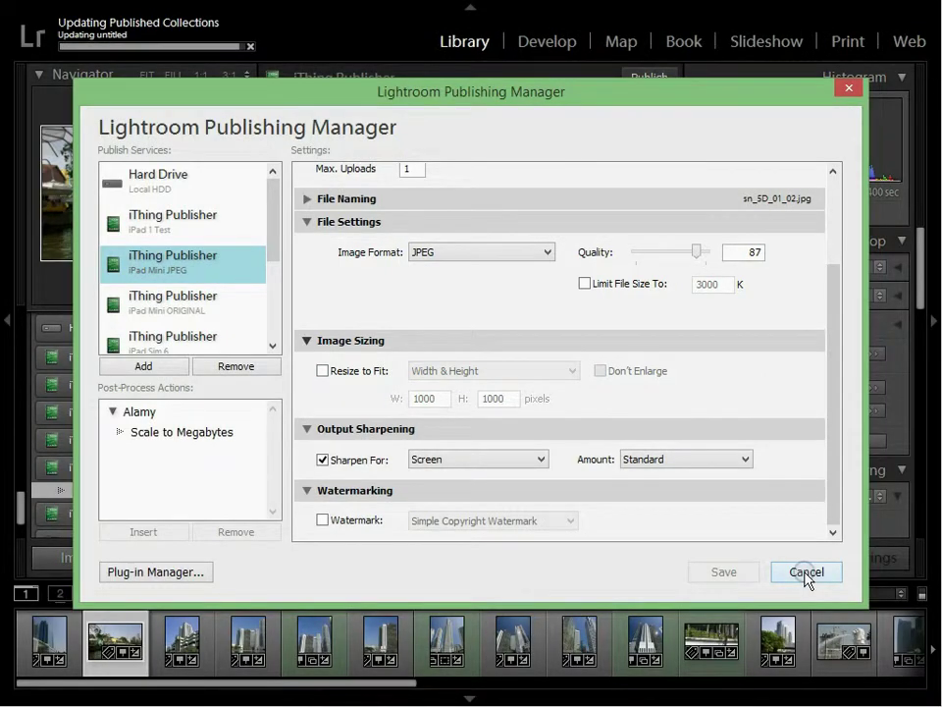
{"action": "left_click", "coordinate": [806, 573]}
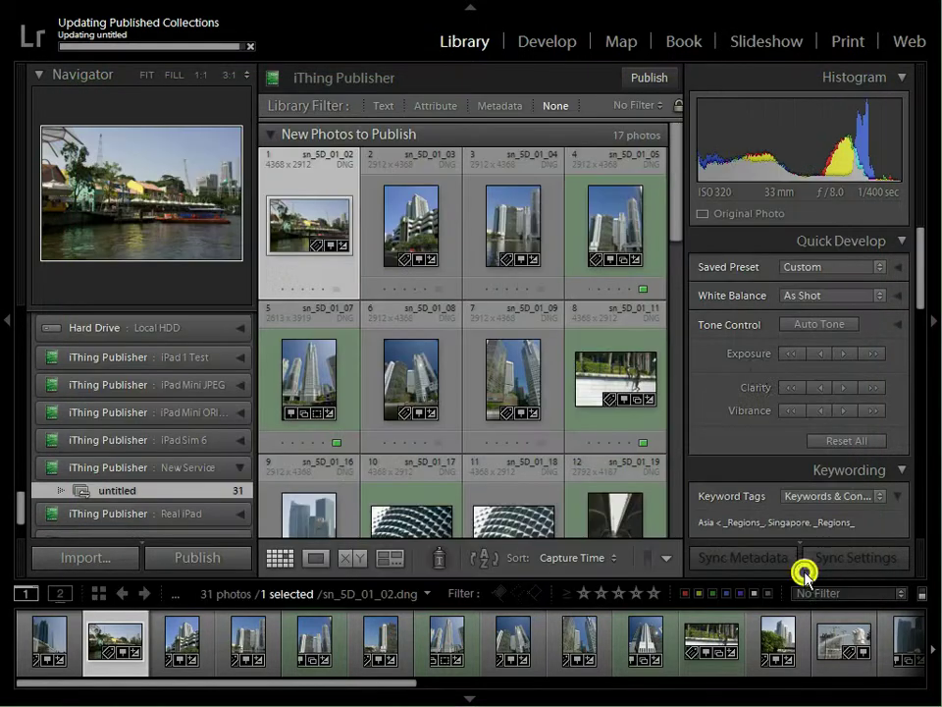
{"action": "right_click", "coordinate": [224, 415]}
{"action": "left_click", "coordinate": [282, 429]}
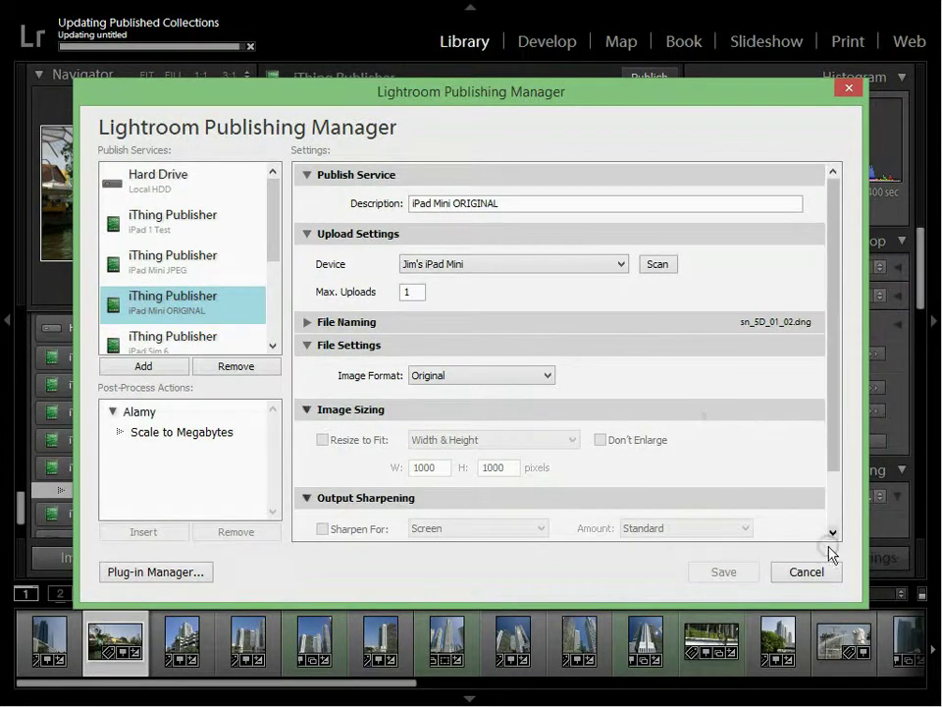
{"action": "left_click", "coordinate": [814, 573]}
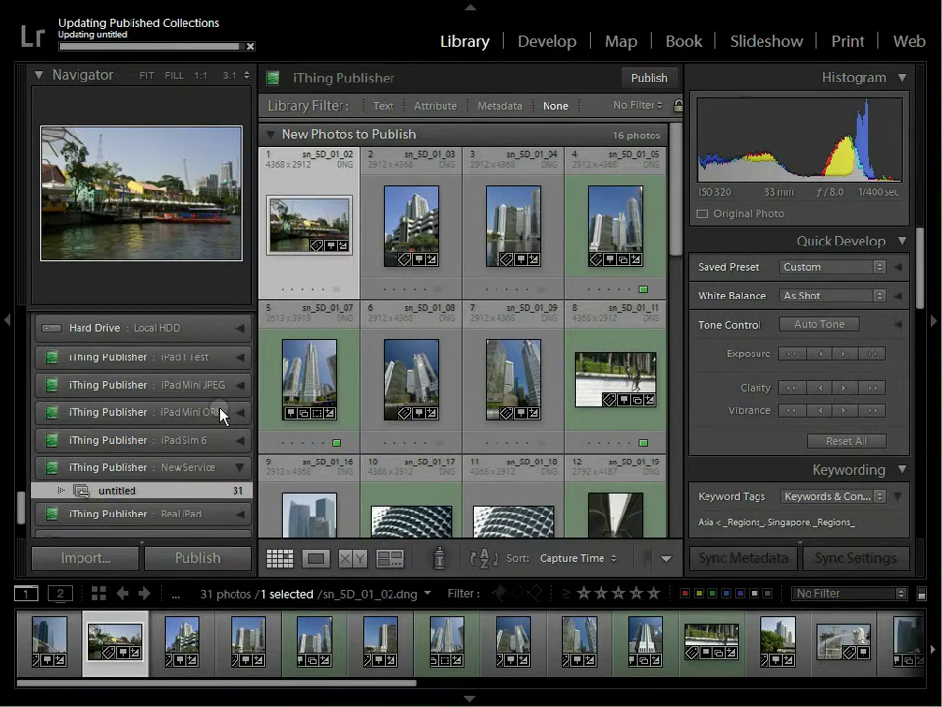
- Reveal the published collections under the iPad Mini JPEG and iPad Mini ORIGINAL services
{"action": "left_click", "coordinate": [239, 385]}
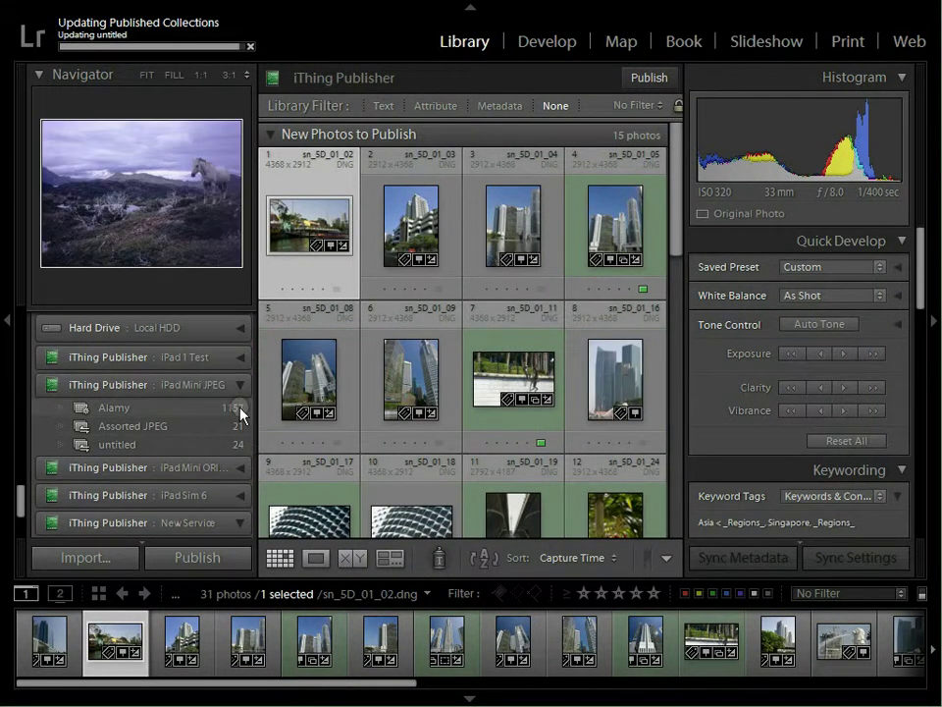
{"action": "scroll", "coordinate": [242, 421], "scroll_direction": "down", "scroll_amount": 2}
{"action": "left_click", "coordinate": [239, 403]}
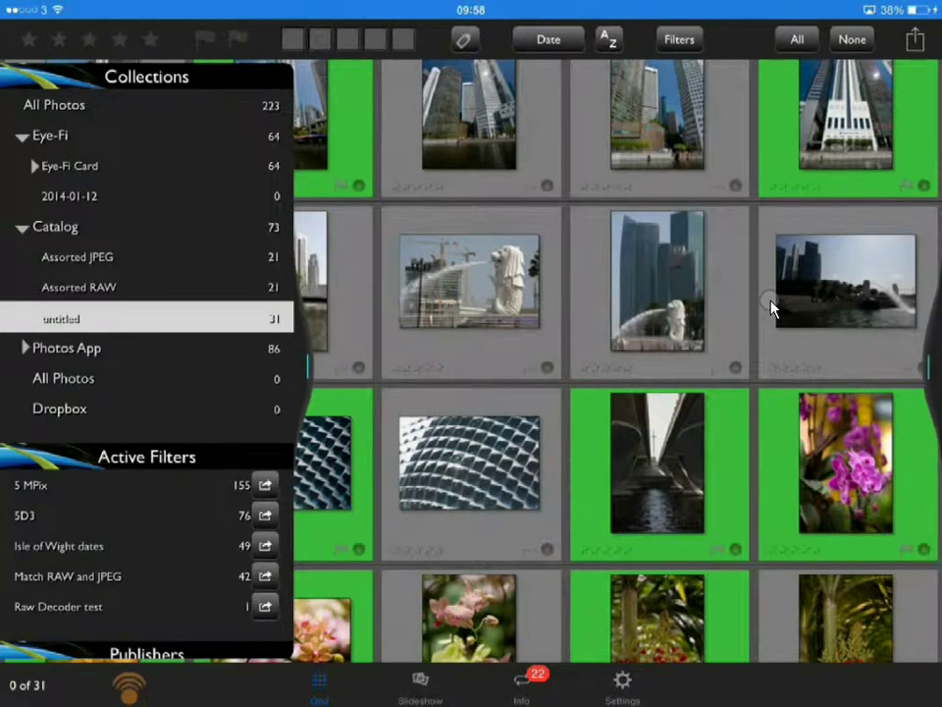
- Scroll up and down through the 31 synced photos in PhotoPhile's untitled collection grid
{"action": "scroll", "coordinate": [771, 308], "scroll_direction": "up", "scroll_amount": 3}
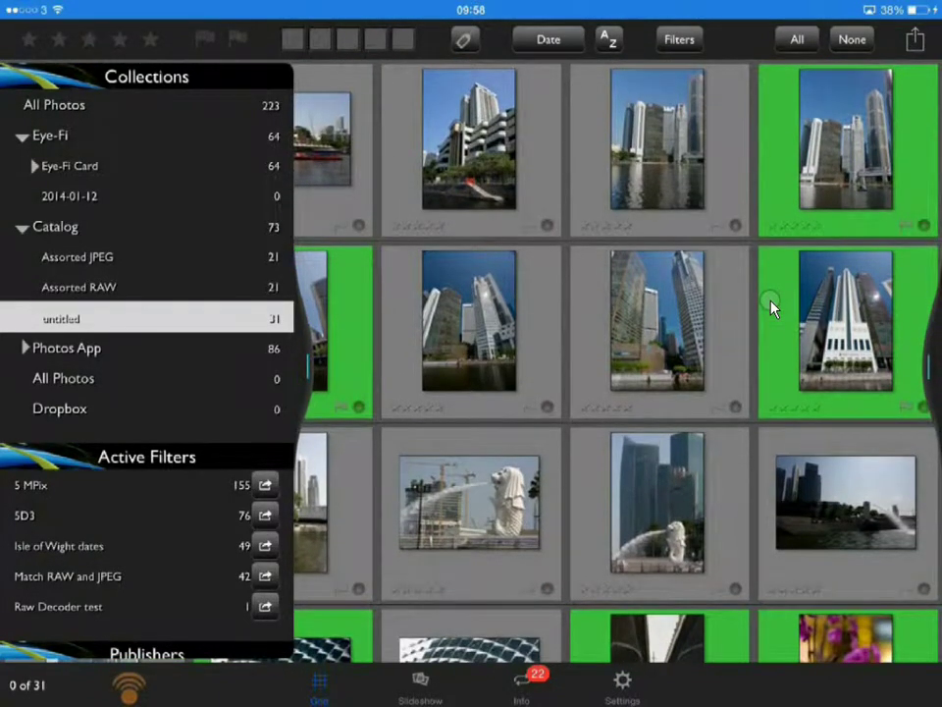
{"action": "scroll", "coordinate": [771, 307], "scroll_direction": "down", "scroll_amount": 5}
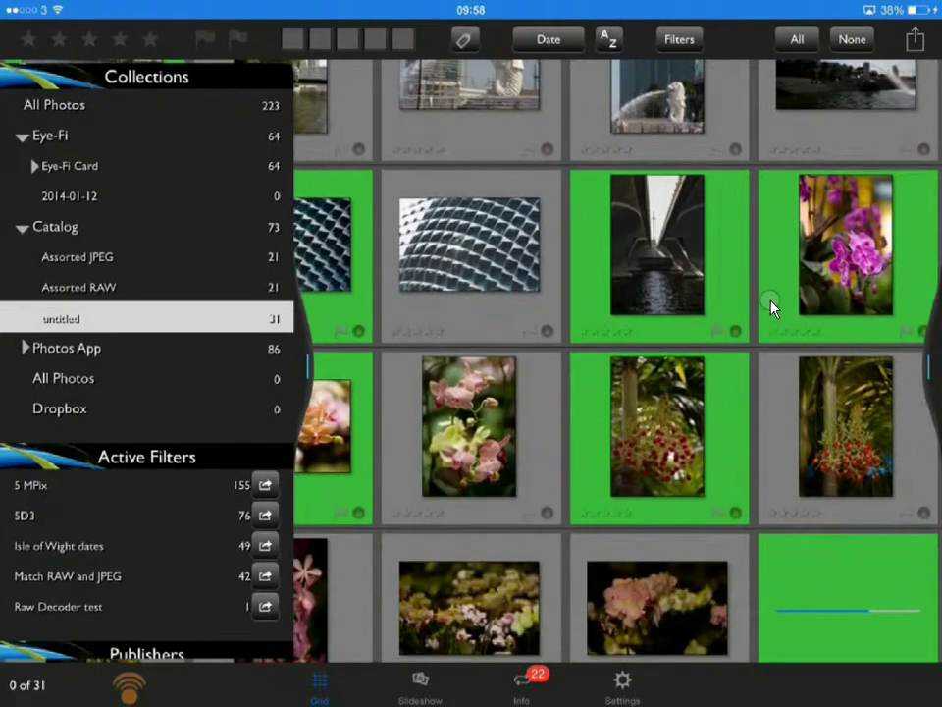
{"action": "scroll", "coordinate": [770, 307], "scroll_direction": "down", "scroll_amount": 3}
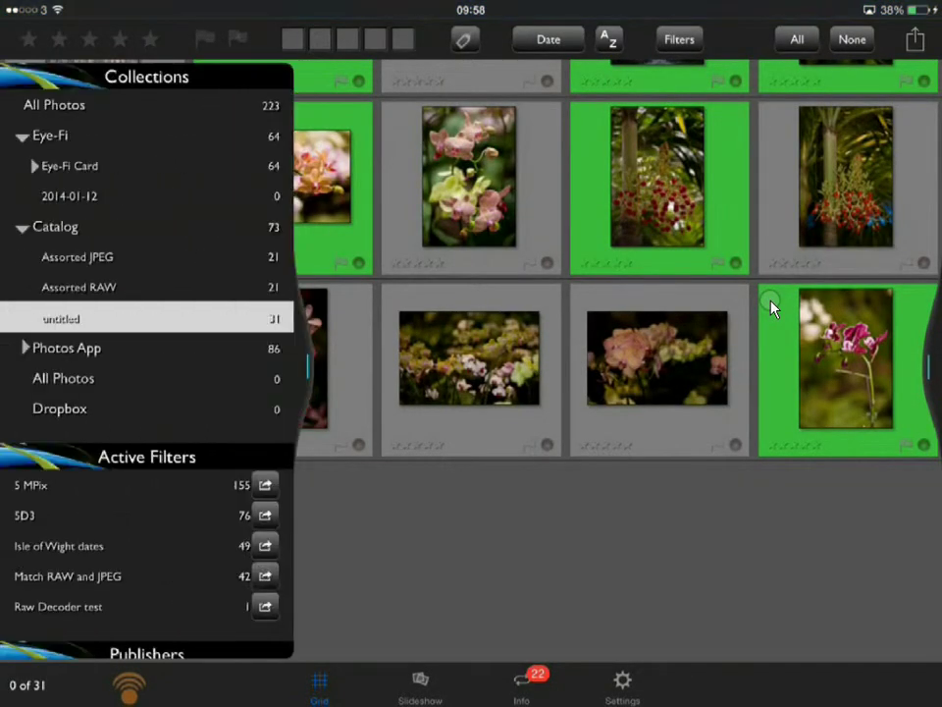
{"action": "scroll", "coordinate": [771, 308], "scroll_direction": "up", "scroll_amount": 10}
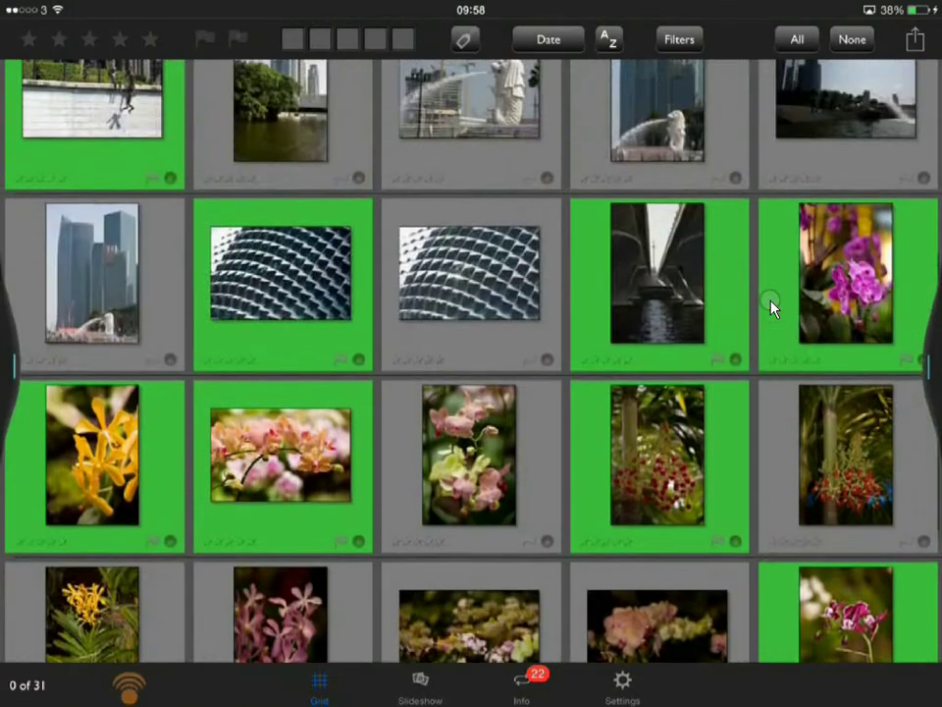
{"action": "scroll", "coordinate": [770, 307], "scroll_direction": "up", "scroll_amount": 5}
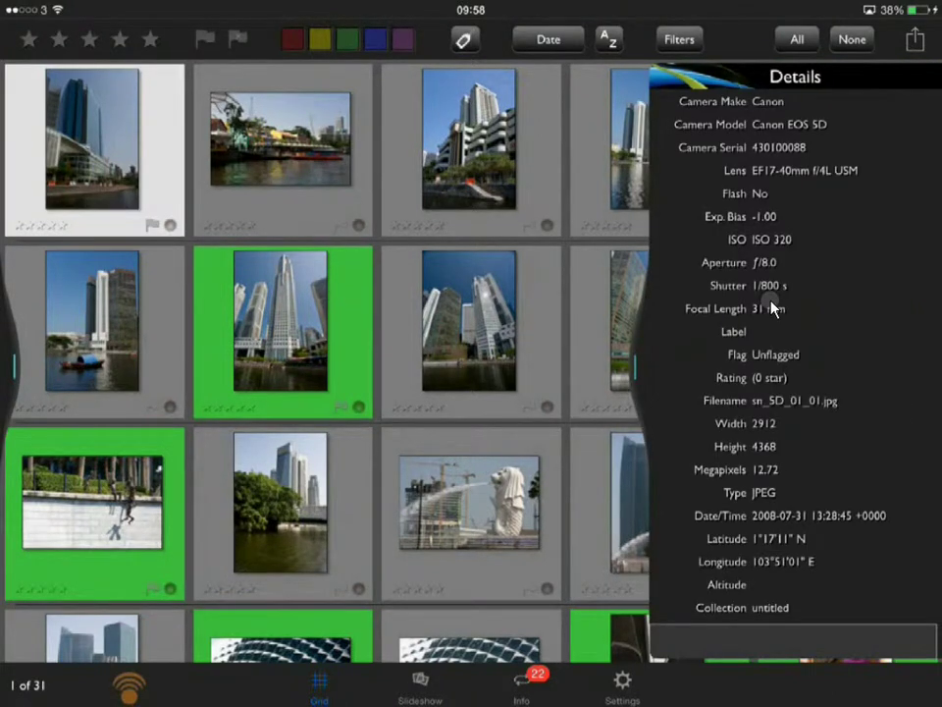
- Scroll the Details panel to show sn_5D_01_07's Green label and its Singapore glass-towers caption
{"action": "scroll", "coordinate": [771, 307], "scroll_direction": "down", "scroll_amount": 3}
{"action": "scroll", "coordinate": [771, 307], "scroll_direction": "up", "scroll_amount": 3}
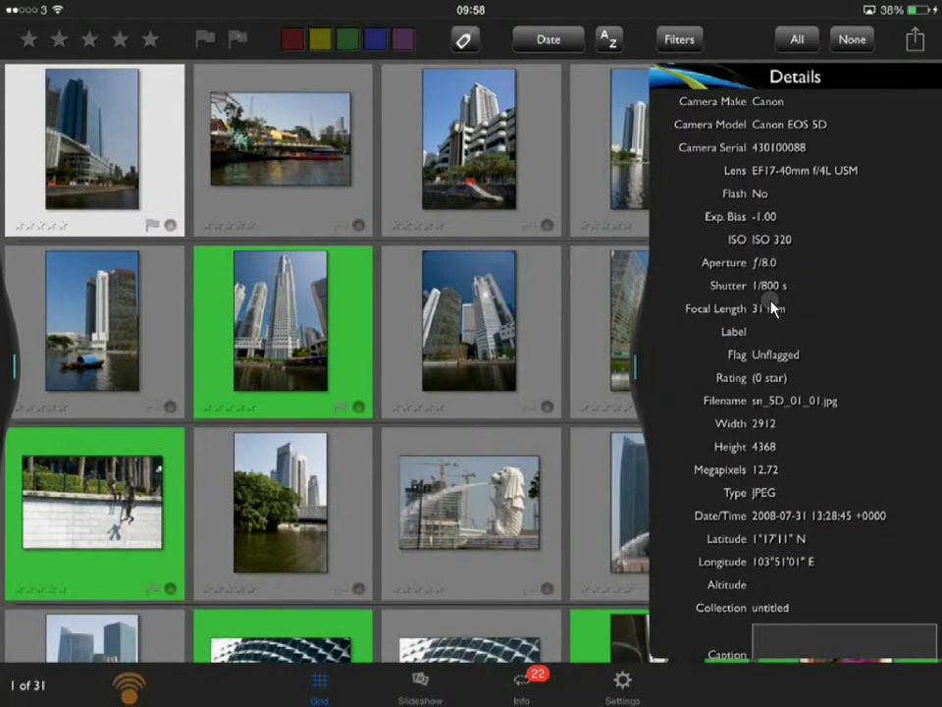
{"action": "scroll", "coordinate": [771, 307], "scroll_direction": "down", "scroll_amount": 3}
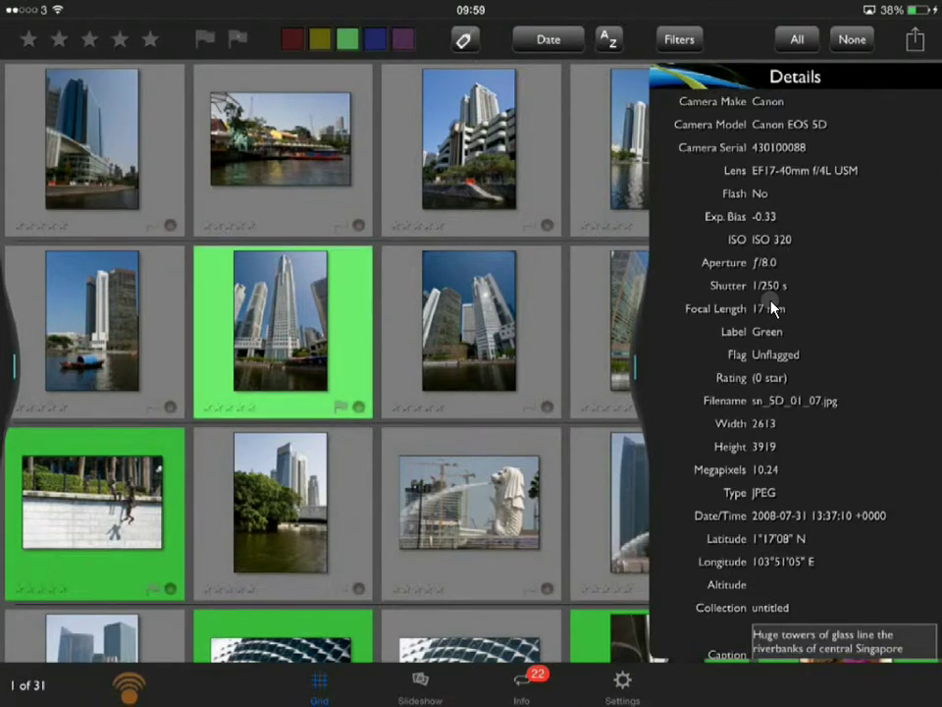
{"action": "scroll", "coordinate": [771, 308], "scroll_direction": "down", "scroll_amount": 3}
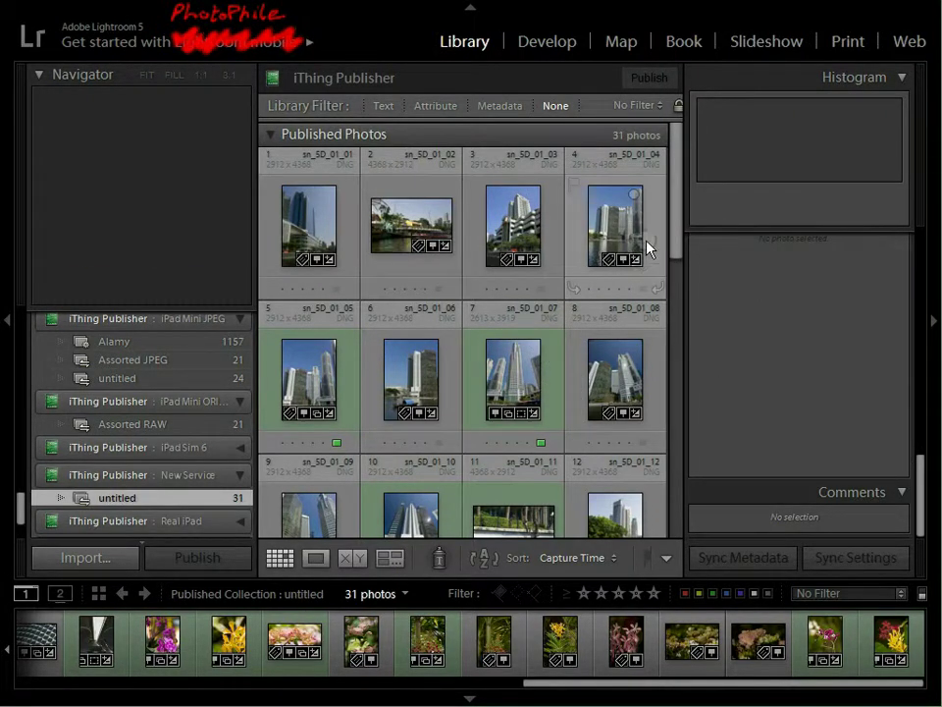
{"action": "left_click_drag", "start_coordinate": [673, 228], "coordinate": [673, 277]}
{"action": "scroll", "coordinate": [491, 405], "scroll_direction": "down", "scroll_amount": 2}
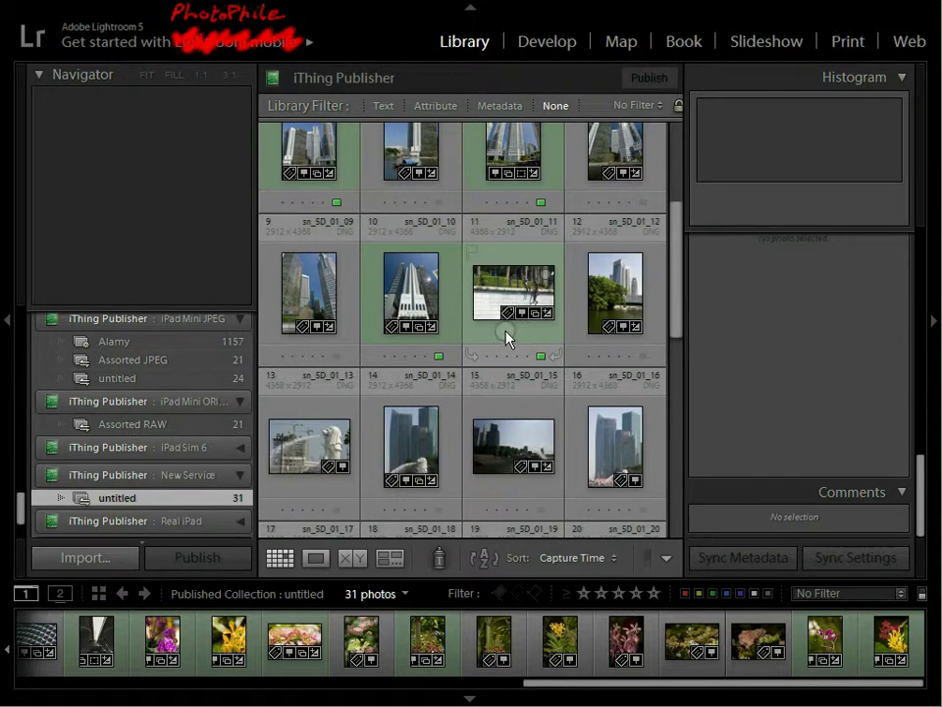
{"action": "scroll", "coordinate": [506, 338], "scroll_direction": "up", "scroll_amount": 4}
{"action": "scroll", "coordinate": [506, 337], "scroll_direction": "up", "scroll_amount": 2}
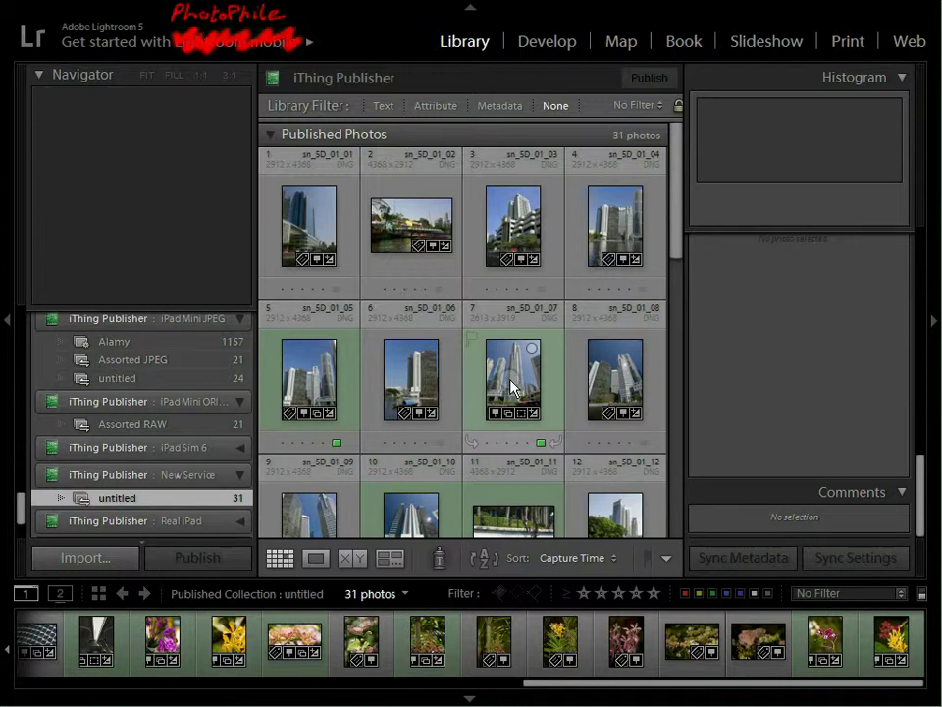
- Rate sn_5D_01_03 three stars and republish it to the iPad
{"action": "left_click", "coordinate": [518, 238]}
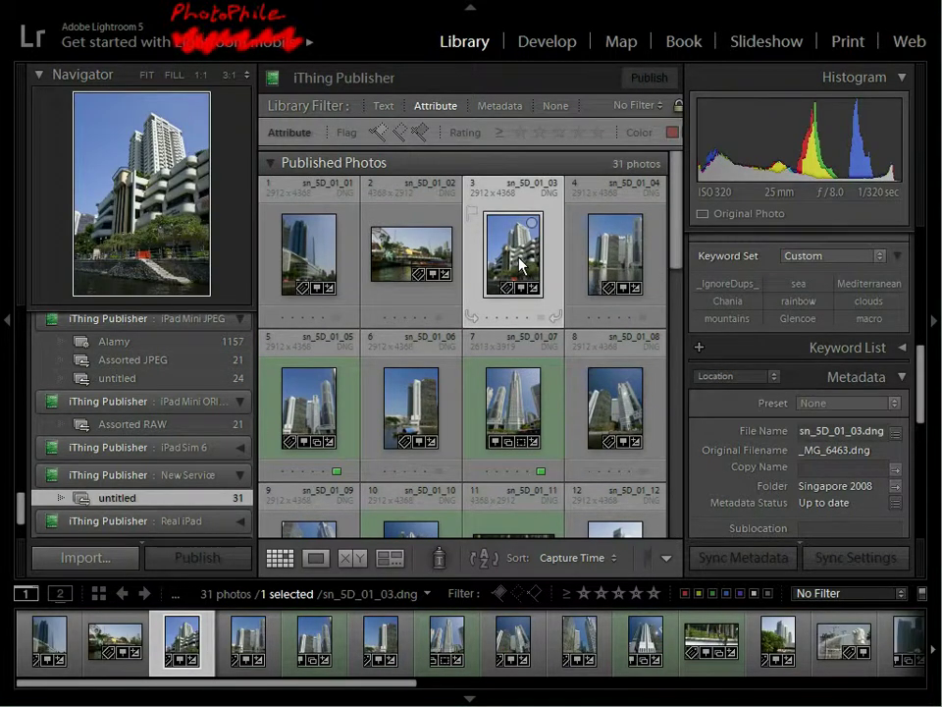
{"action": "key", "text": "3"}
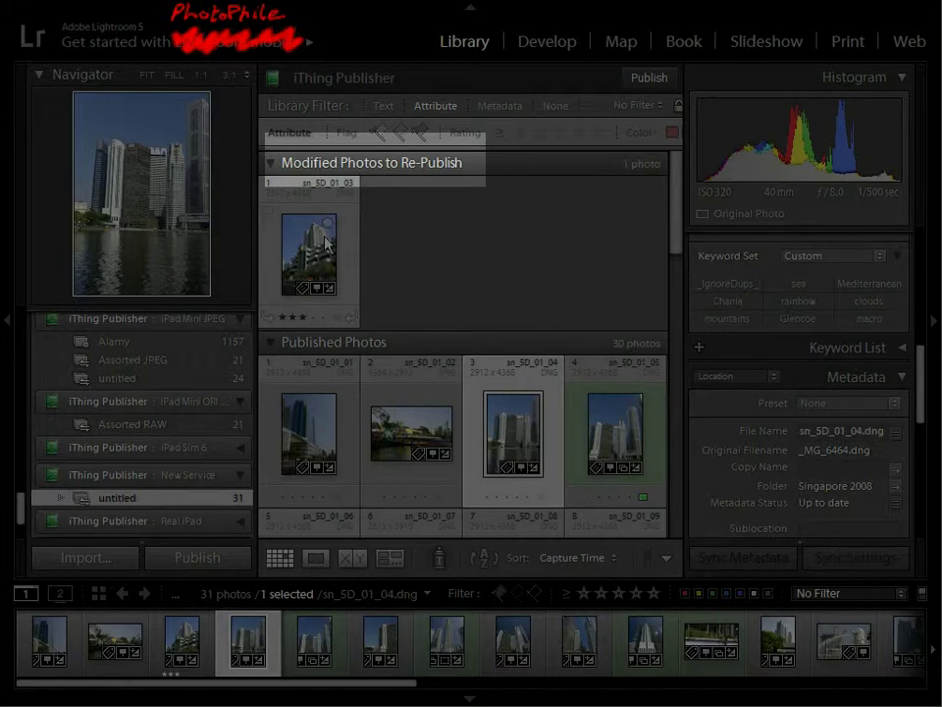
{"action": "left_click", "coordinate": [388, 260]}
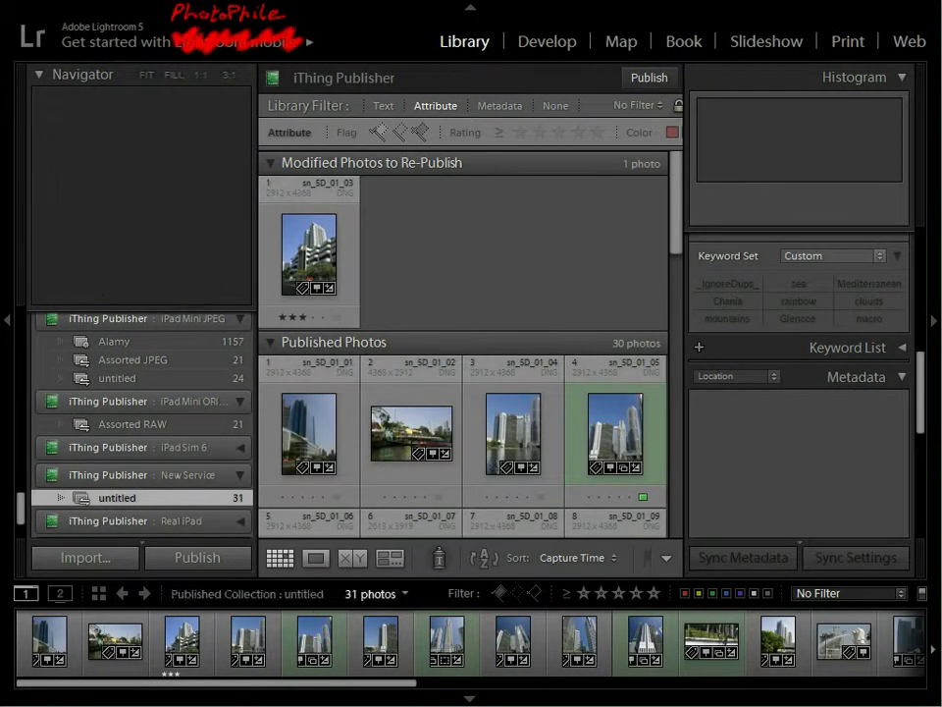
{"action": "left_click", "coordinate": [650, 78]}
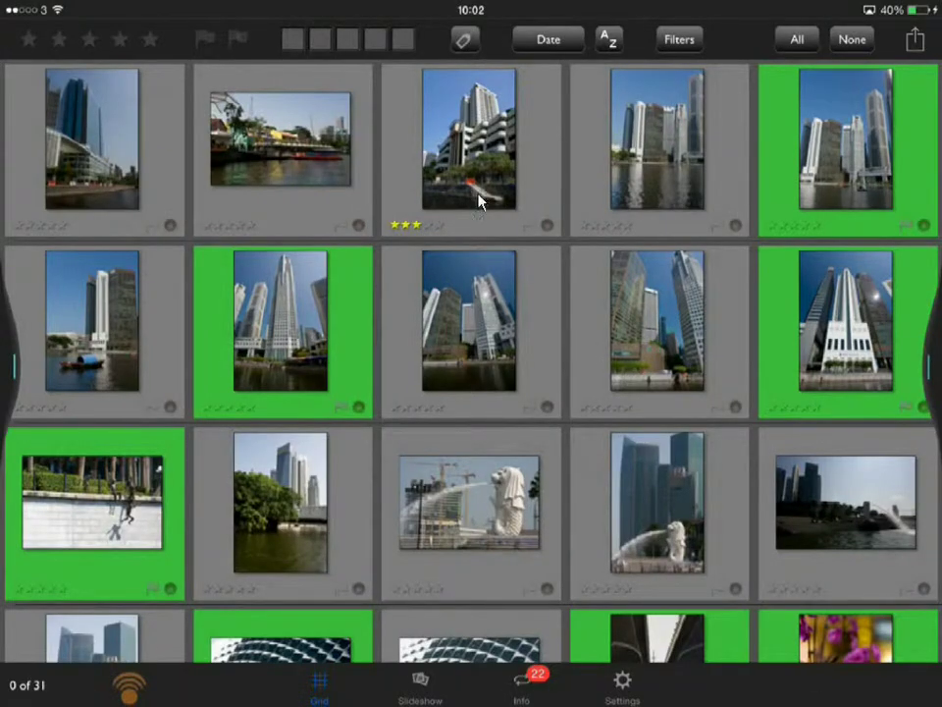
- Select sn_5D_01_03 in PhotoPhile to see its 3-star rating in the details
{"action": "left_click", "coordinate": [481, 202]}
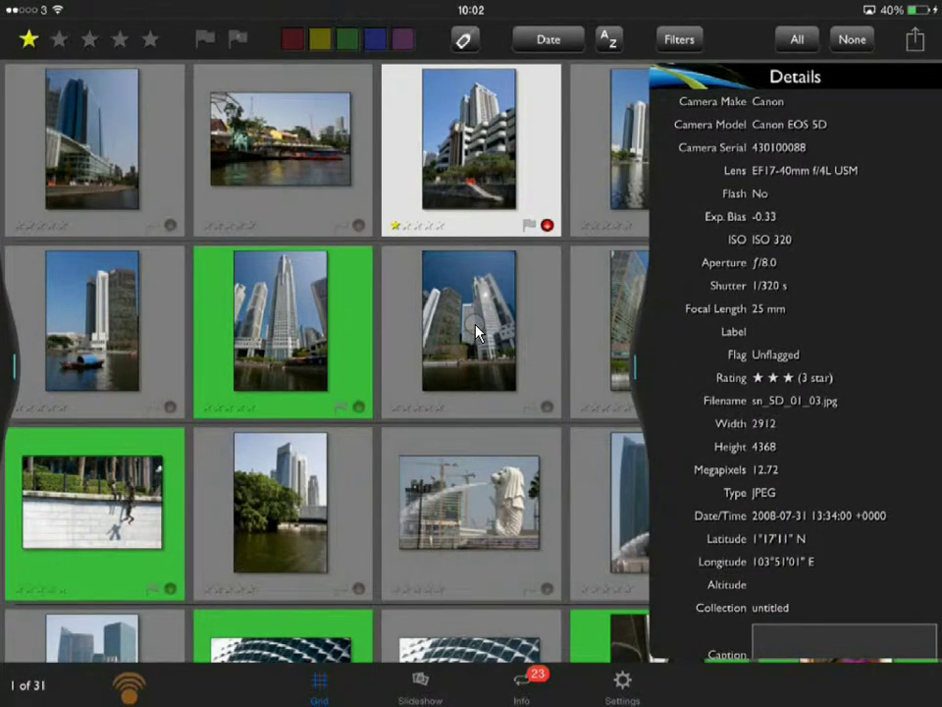
- Mark sn_5D_01_03 with a red label and pick flag, and caption it 'Test caption'
{"action": "key", "text": "6"}
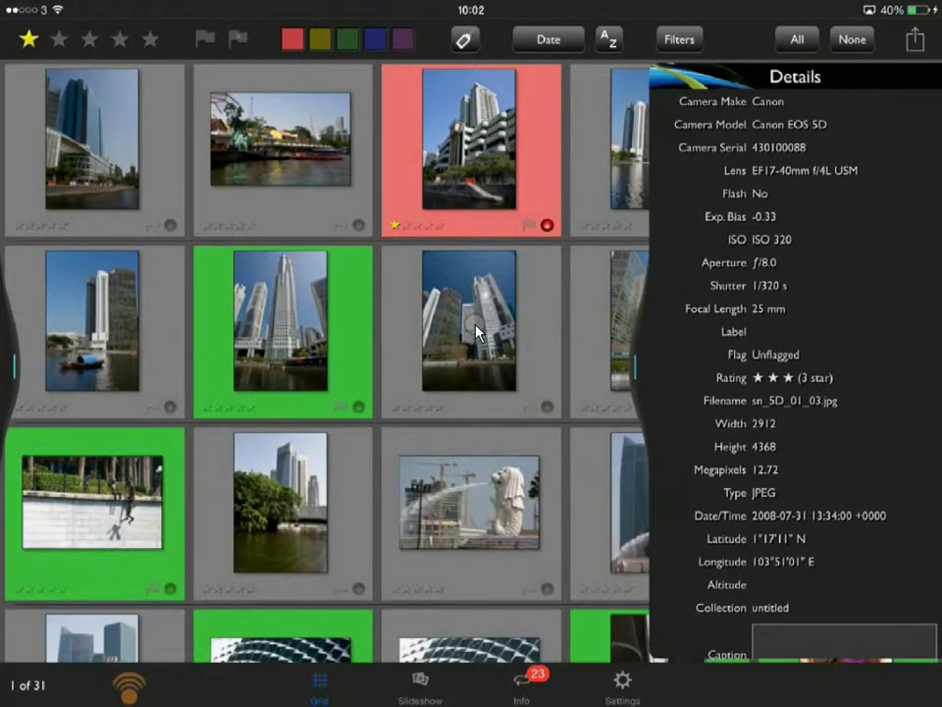
{"action": "key", "text": "p"}
{"action": "key", "text": "c"}
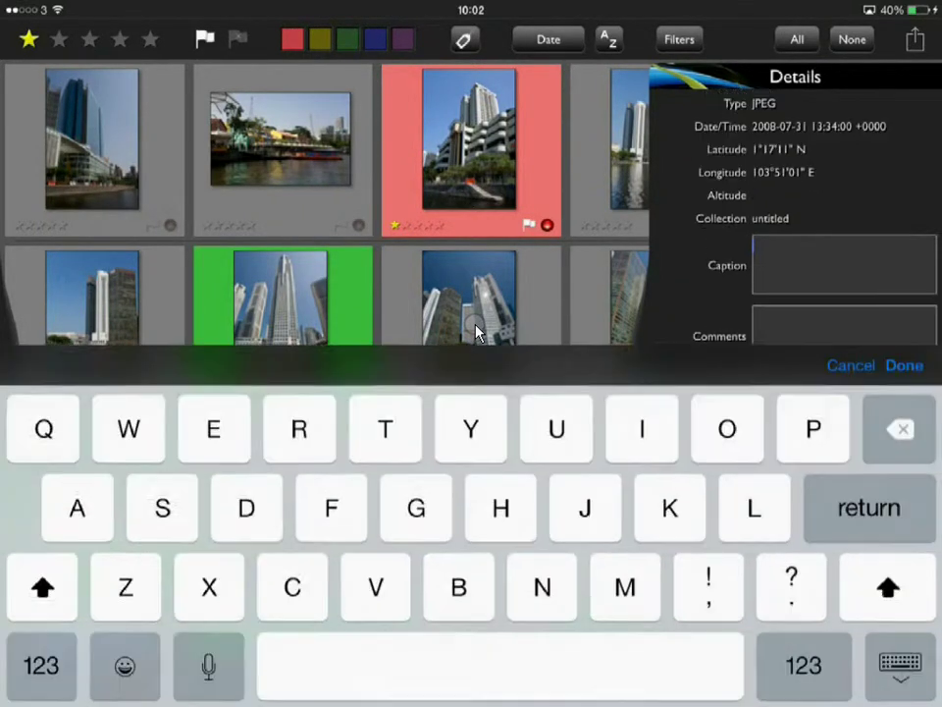
{"action": "type", "text": "Test"}
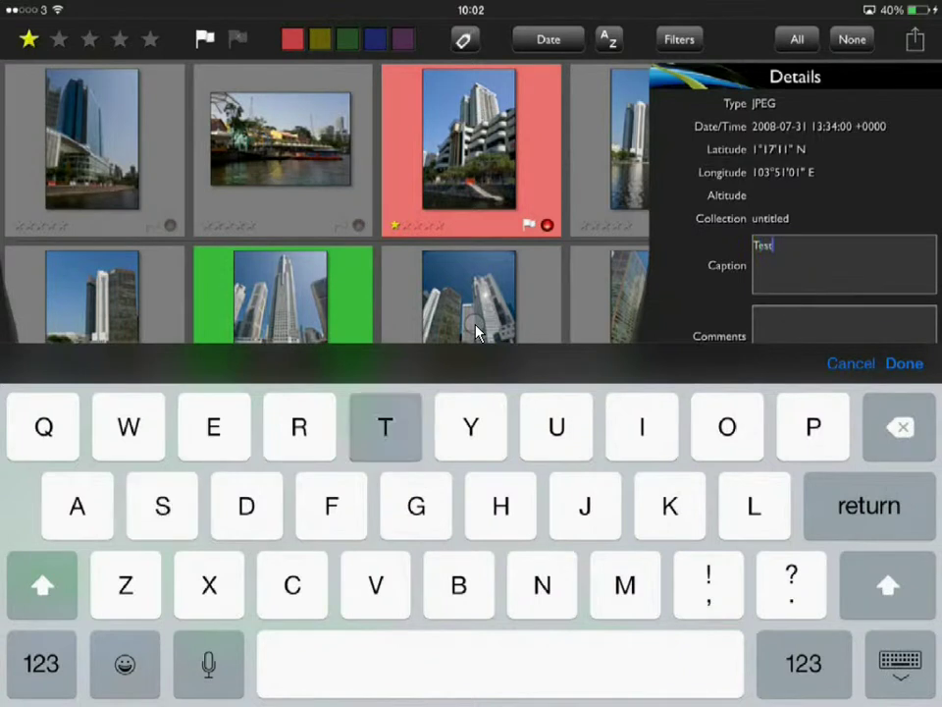
{"action": "type", "text": " caption"}
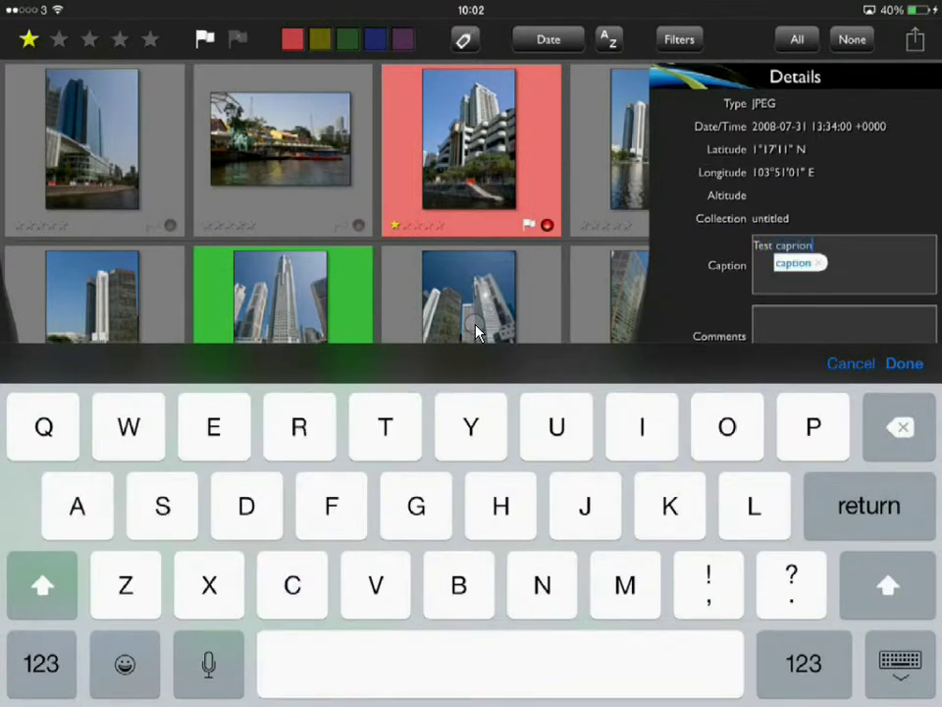
{"action": "key", "text": "BackSpace"}
{"action": "key", "text": "Return"}
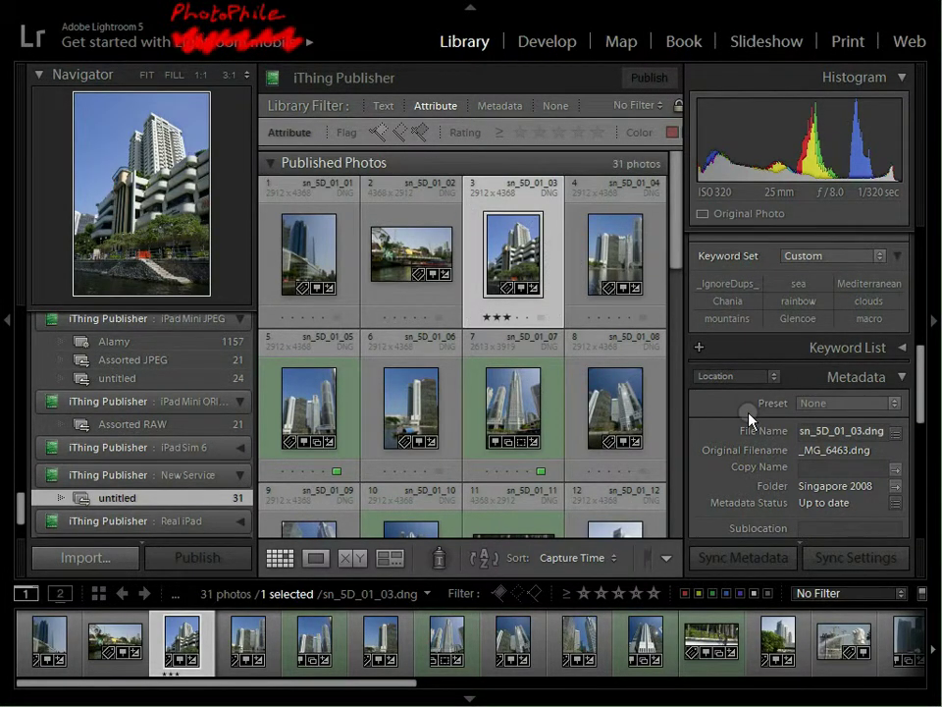
- Scroll Lightroom's right panel down to sn_5D_01_03's IPTC metadata and Comments panel
{"action": "scroll", "coordinate": [749, 418], "scroll_direction": "down", "scroll_amount": 5}
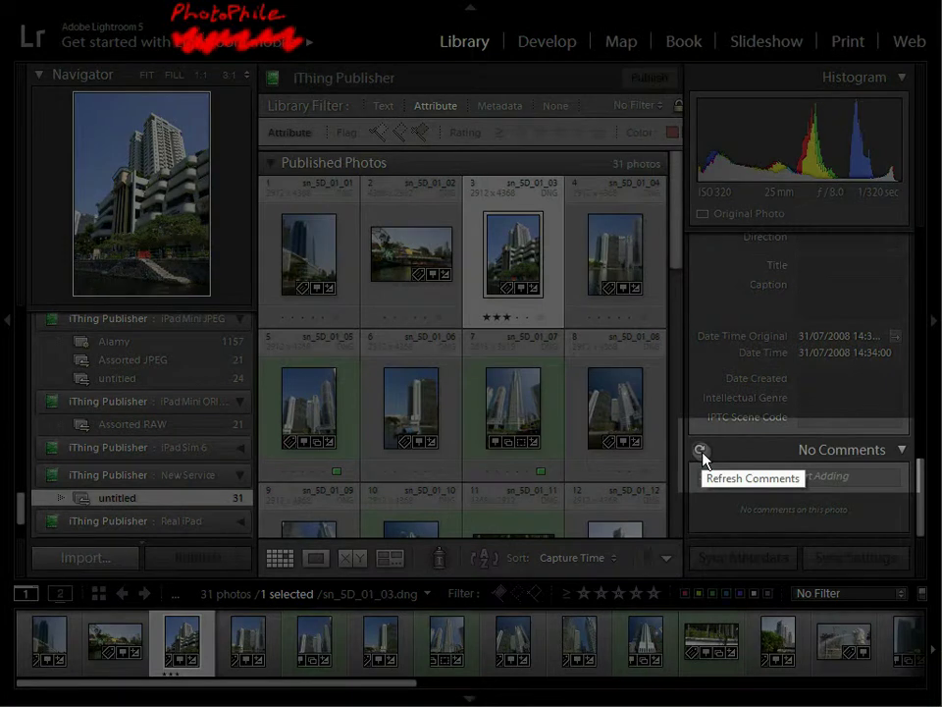
- Refresh comments to pull the iPad edits, then select sn_5D_01_03's 'Test caption' text
{"action": "left_click", "coordinate": [700, 452]}
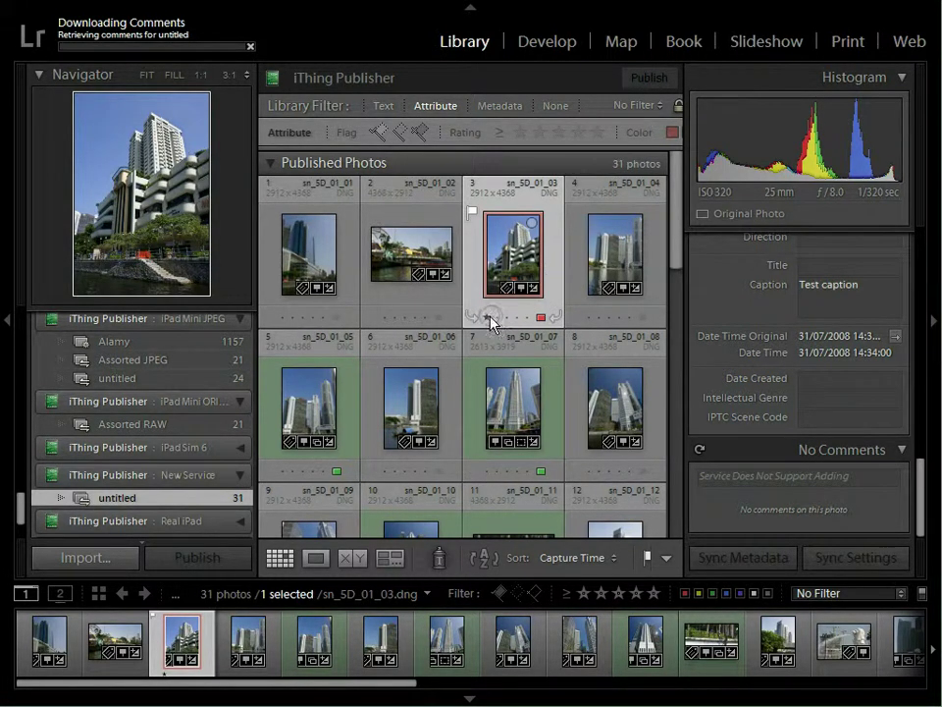
{"action": "left_click", "coordinate": [486, 317]}
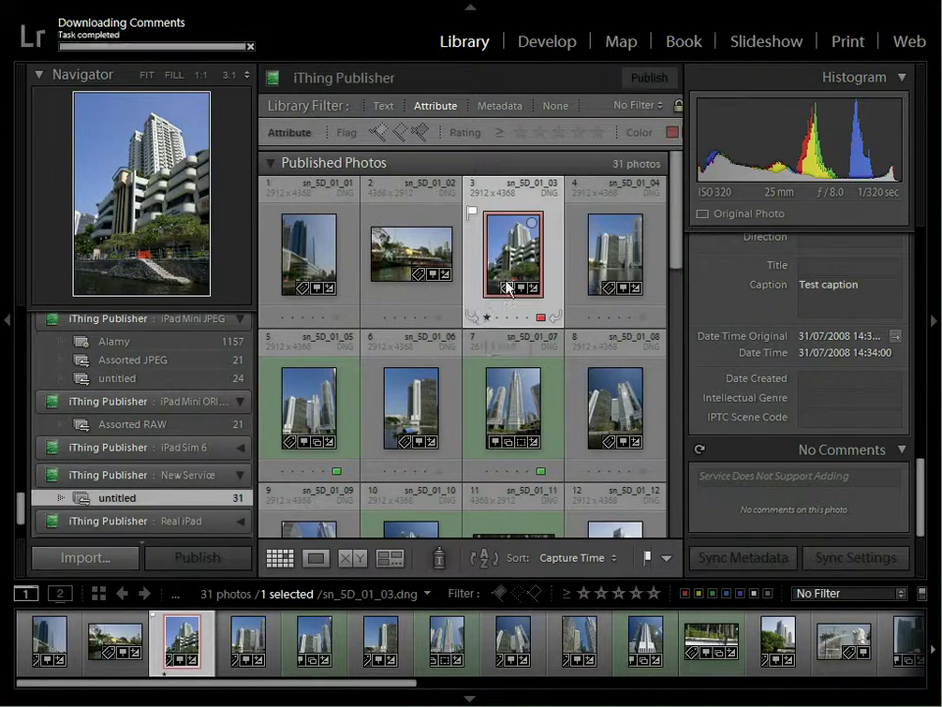
{"action": "left_click", "coordinate": [558, 256]}
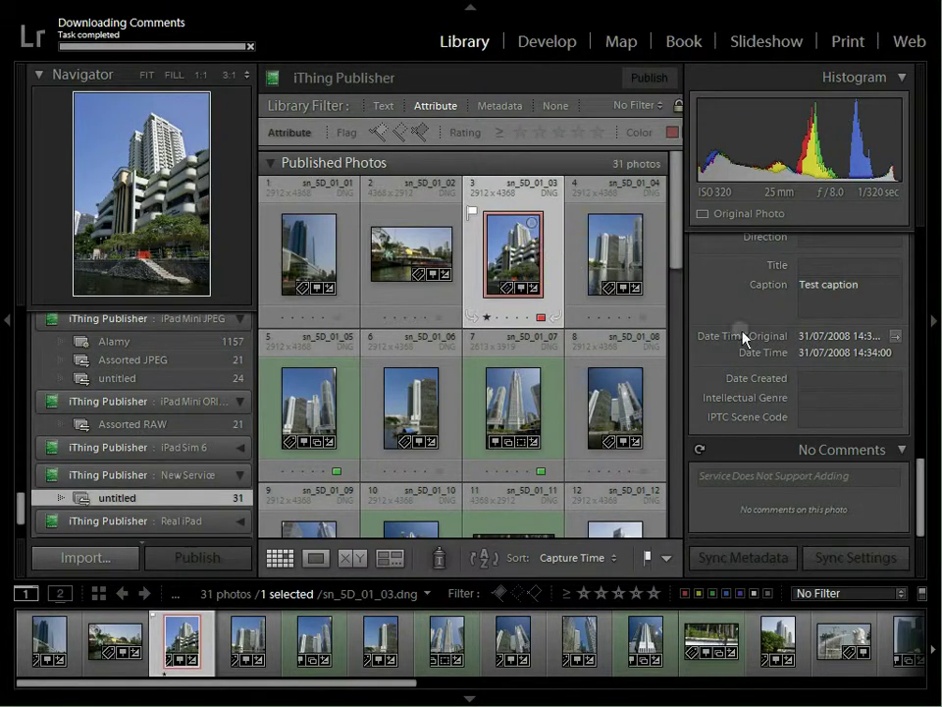
{"action": "left_click", "coordinate": [831, 283]}
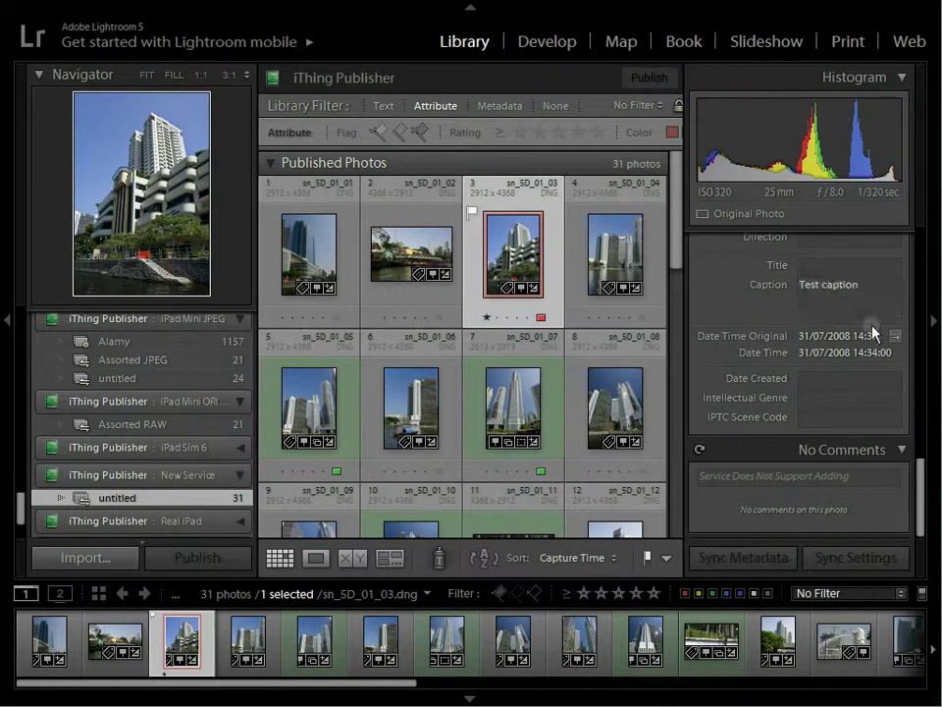
{"action": "left_click", "coordinate": [882, 290]}
- Delete sn_5D_01_03's 'Test caption' caption and republish the change to the iPad
{"action": "key", "text": "BackSpace"}
{"action": "key", "text": "Return"}
{"action": "left_click", "coordinate": [583, 221]}
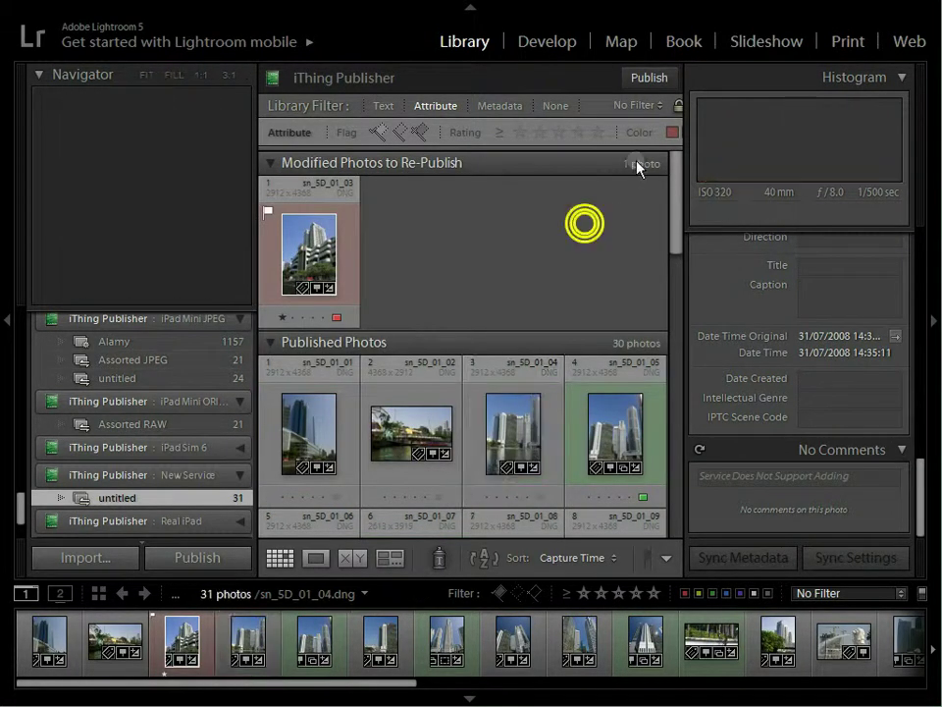
{"action": "left_click", "coordinate": [649, 77]}
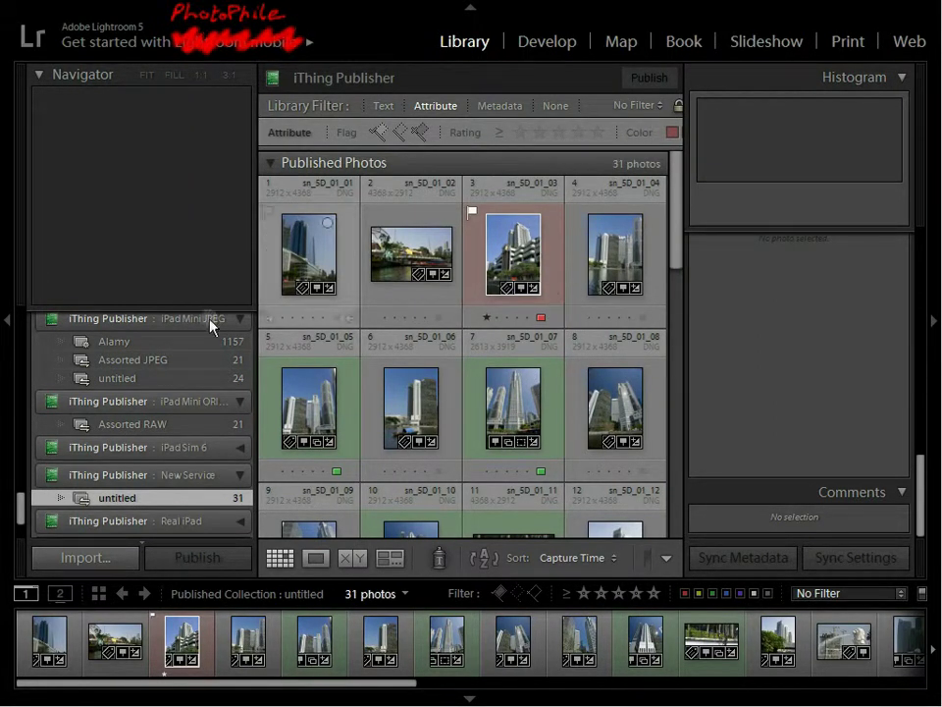
- Rename the untitled published collection to 'Rename Me' and open it on the iPad
{"action": "right_click", "coordinate": [111, 499]}
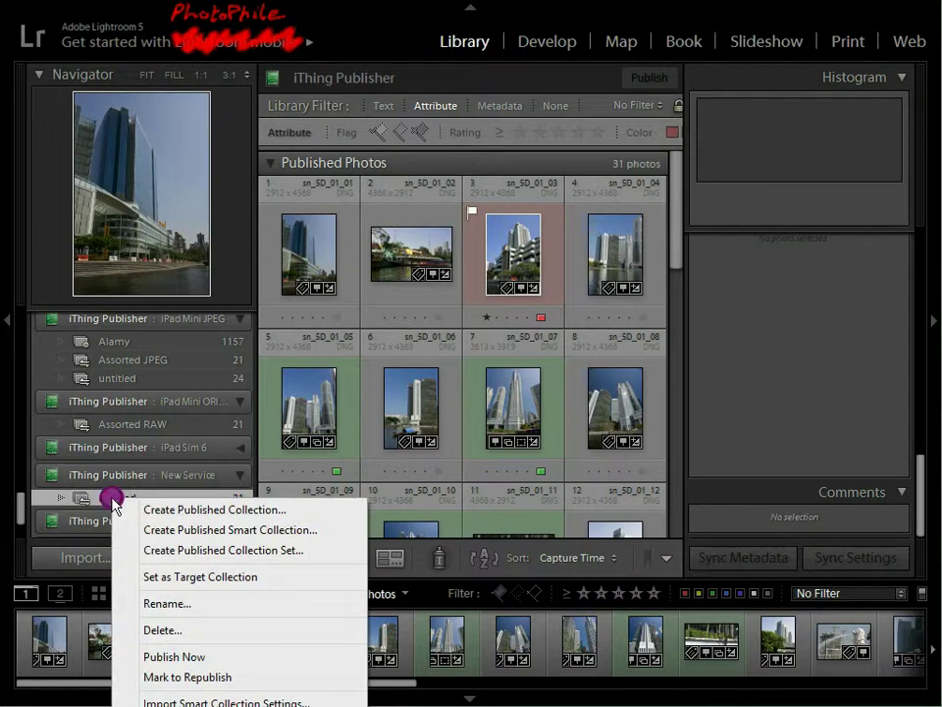
{"action": "left_click", "coordinate": [192, 601]}
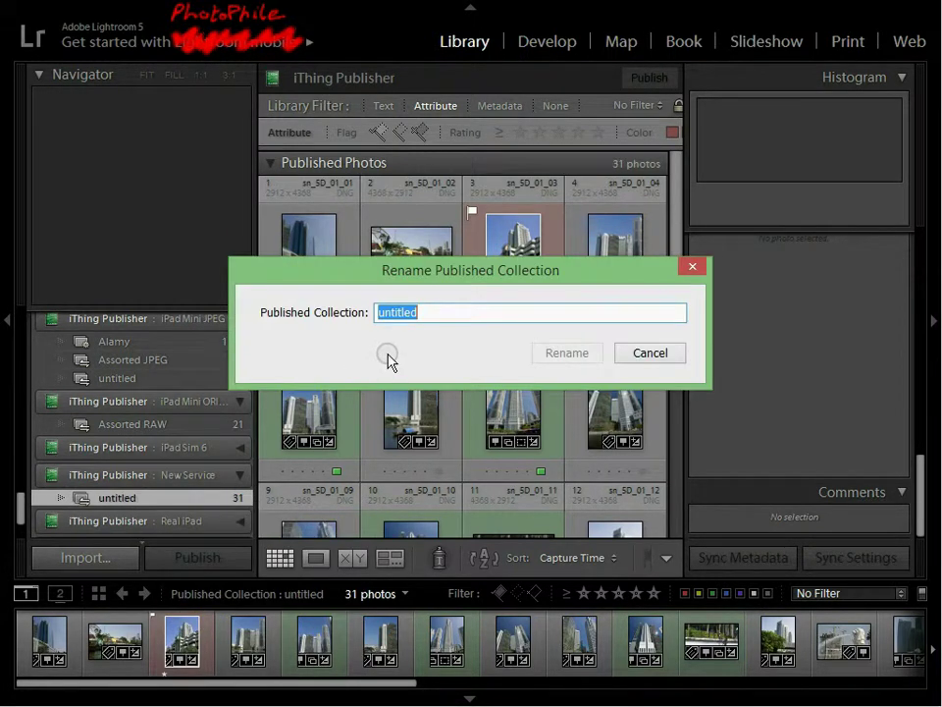
{"action": "type", "text": "Rename Me"}
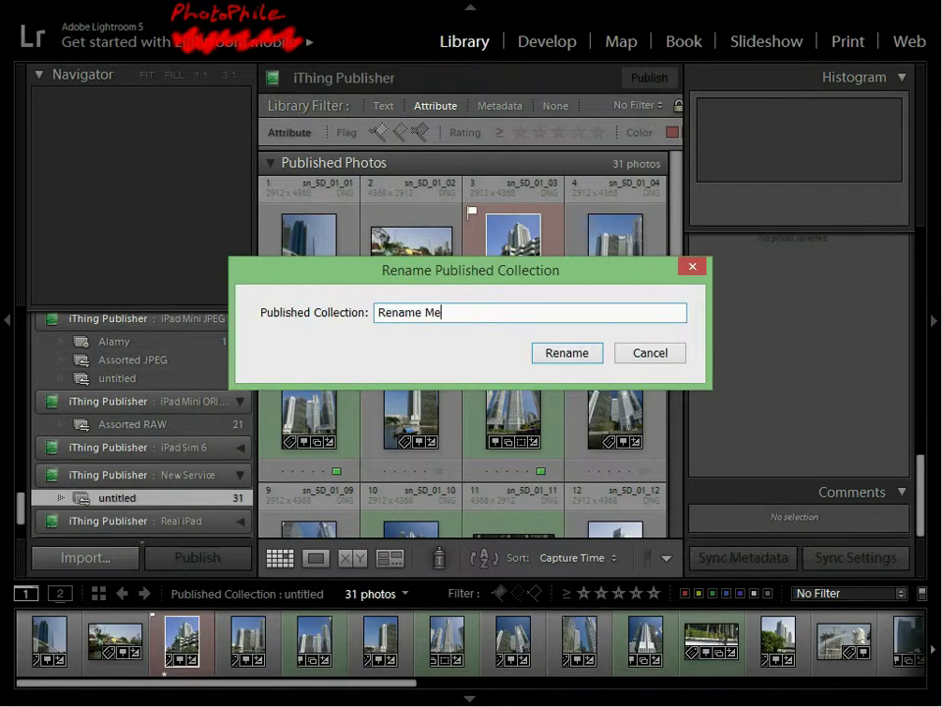
{"action": "key", "text": "Return"}
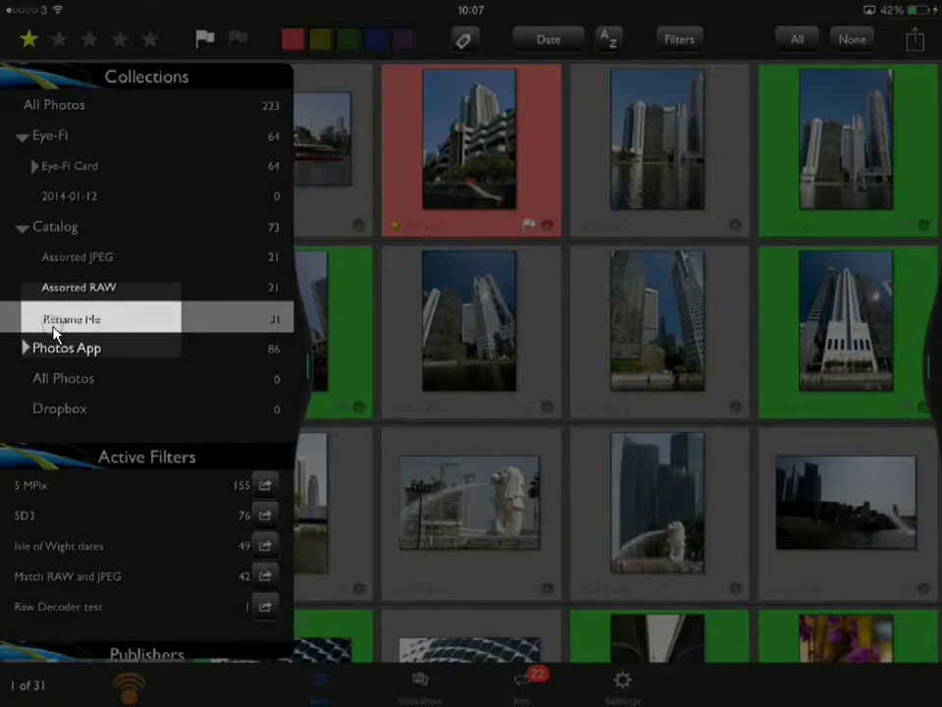
{"action": "left_click", "coordinate": [155, 320]}
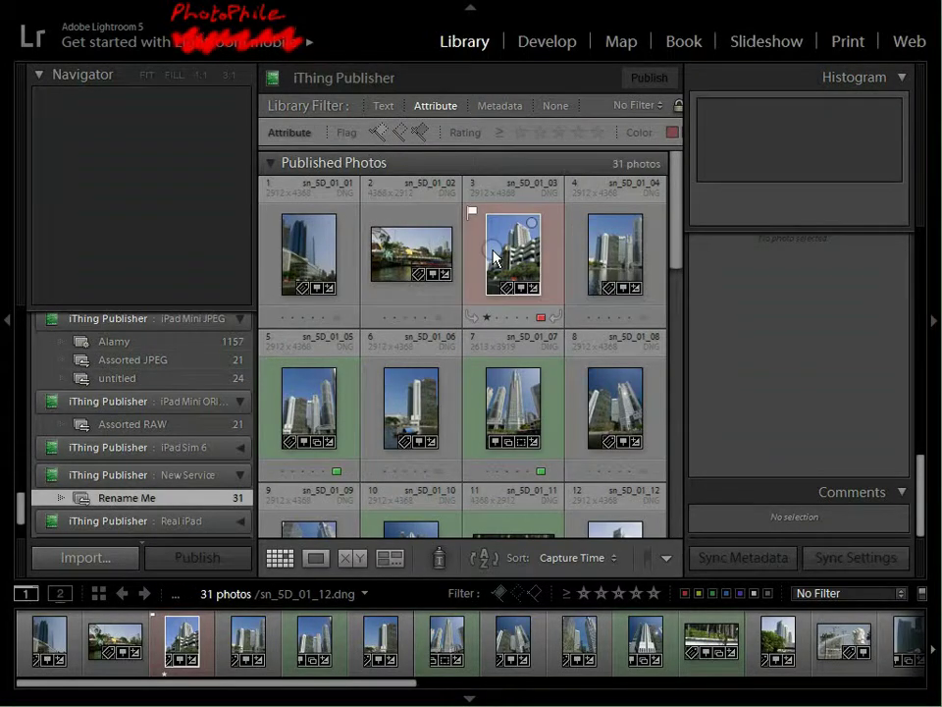
- Remove sn_5D_01_03 from the Rename Me collection and publish the removal
{"action": "left_click", "coordinate": [498, 245]}
{"action": "right_click", "coordinate": [499, 247]}
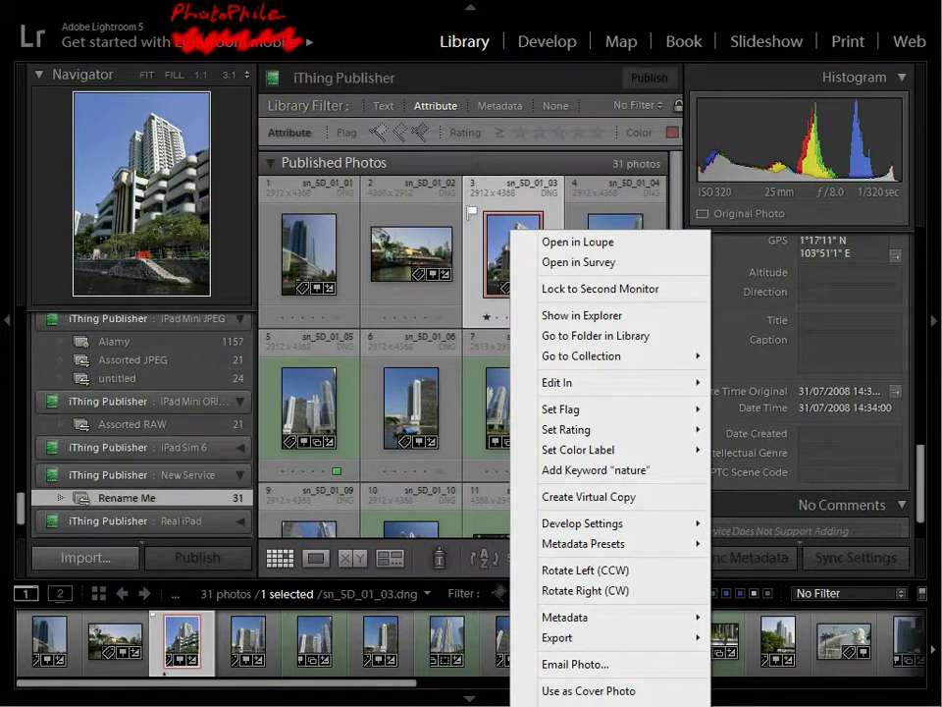
{"action": "left_click", "coordinate": [673, 695]}
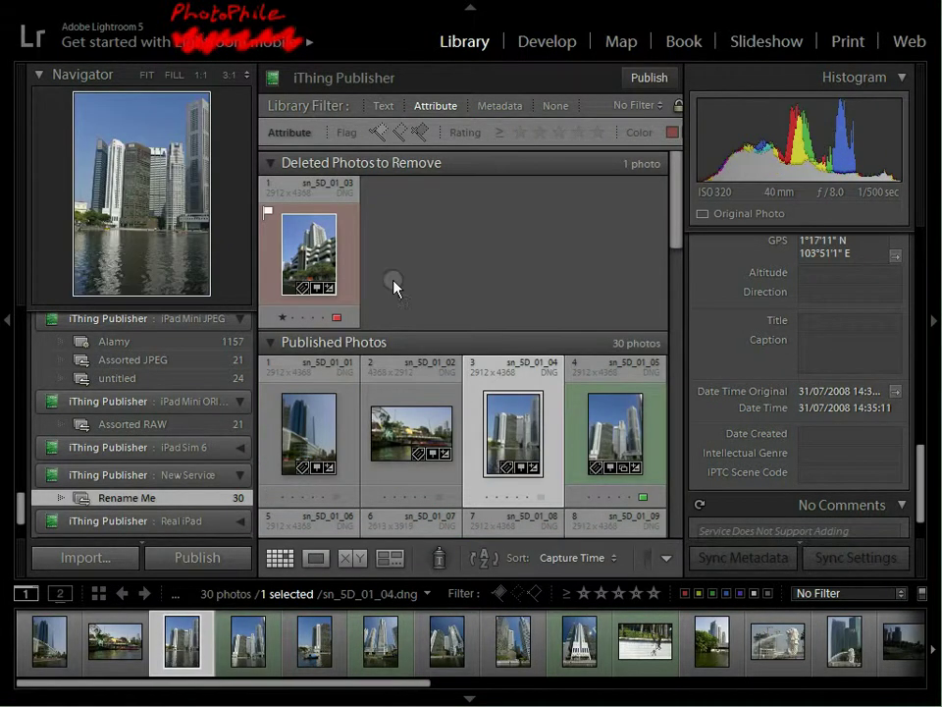
{"action": "left_click", "coordinate": [448, 248]}
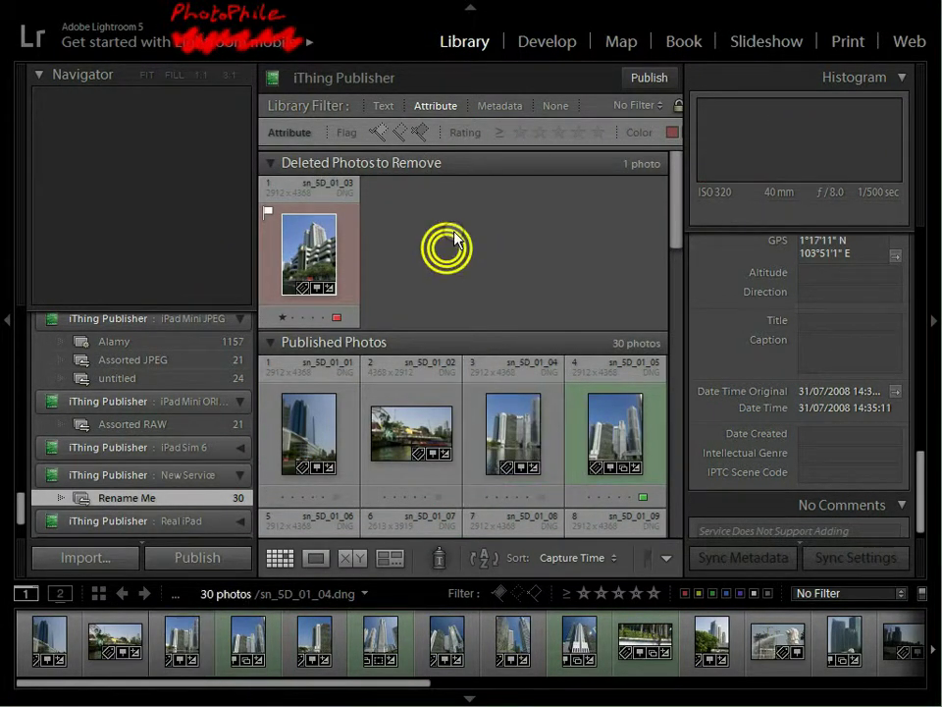
{"action": "left_click", "coordinate": [652, 78]}
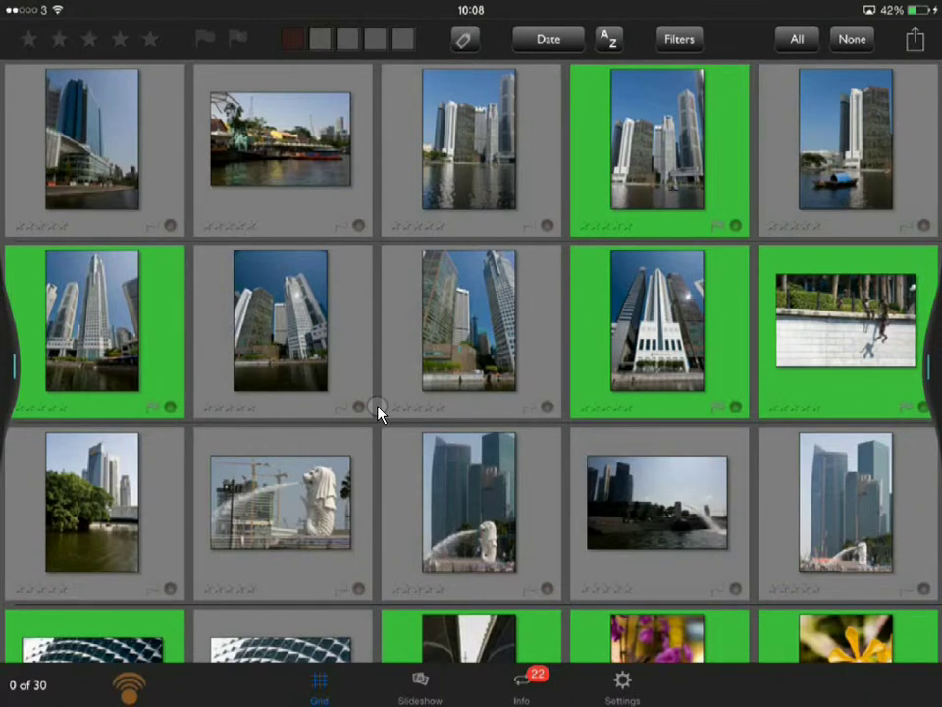
- Open the Details panel for photo sn_5D_01_04 in the 30-photo PhotoPhile collection
{"action": "left_click", "coordinate": [378, 412]}
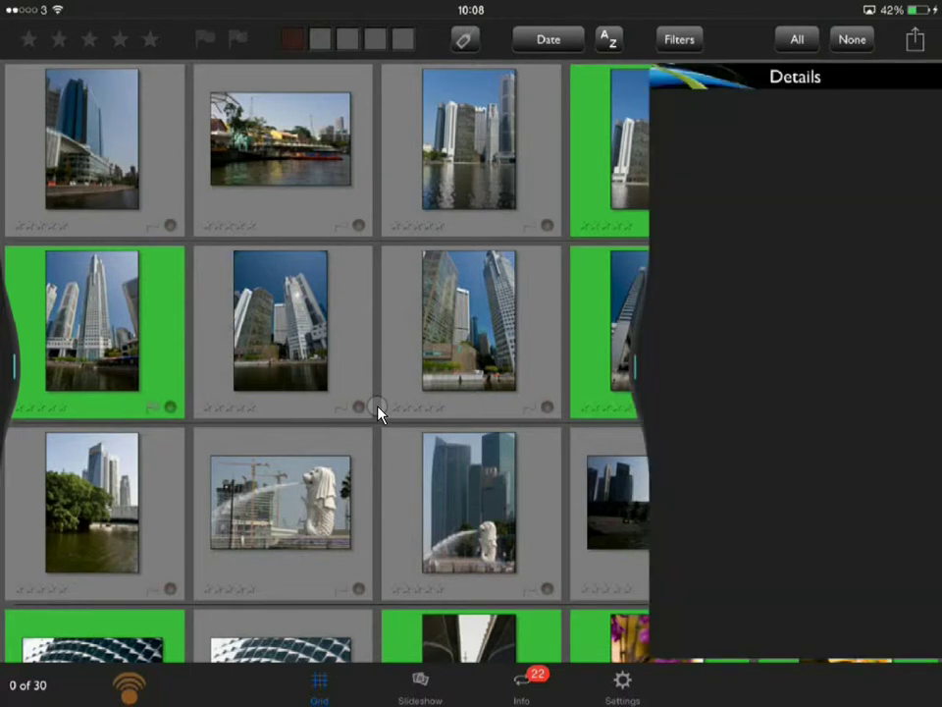